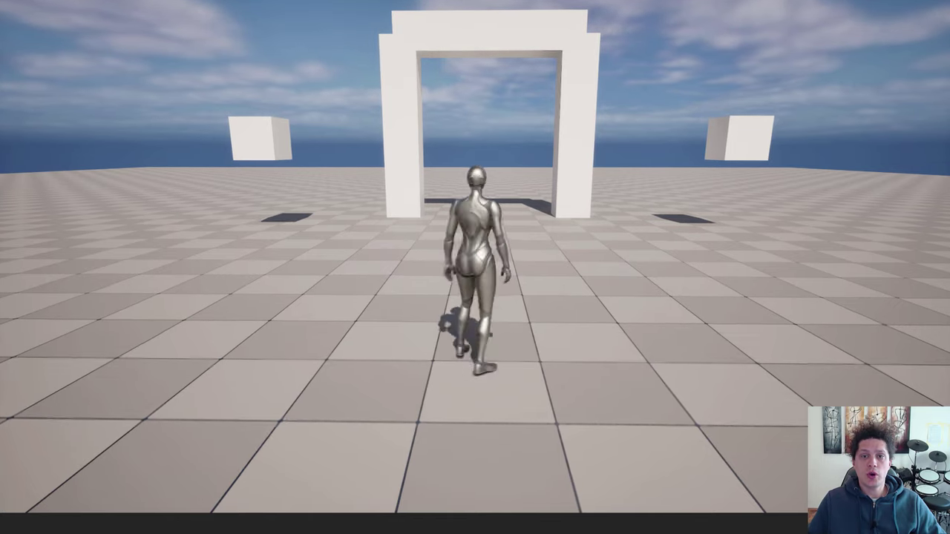
pyautogui.press('w')
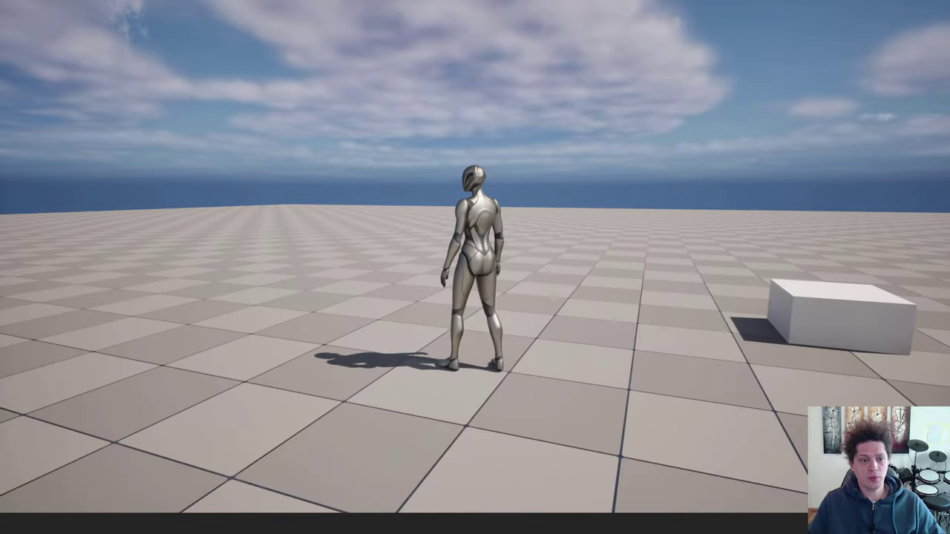
pyautogui.press('a')
pyautogui.press('w')
pyautogui.press('w')
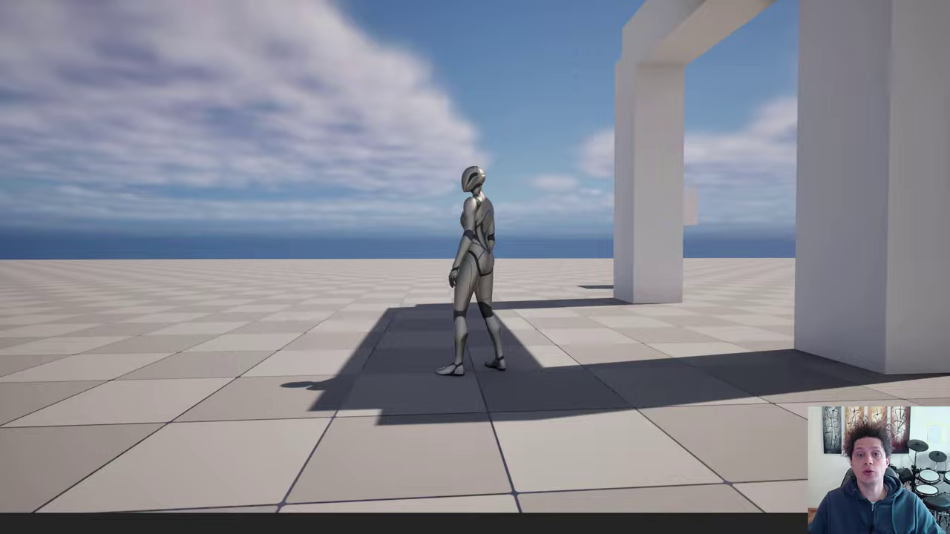
pyautogui.press('w')
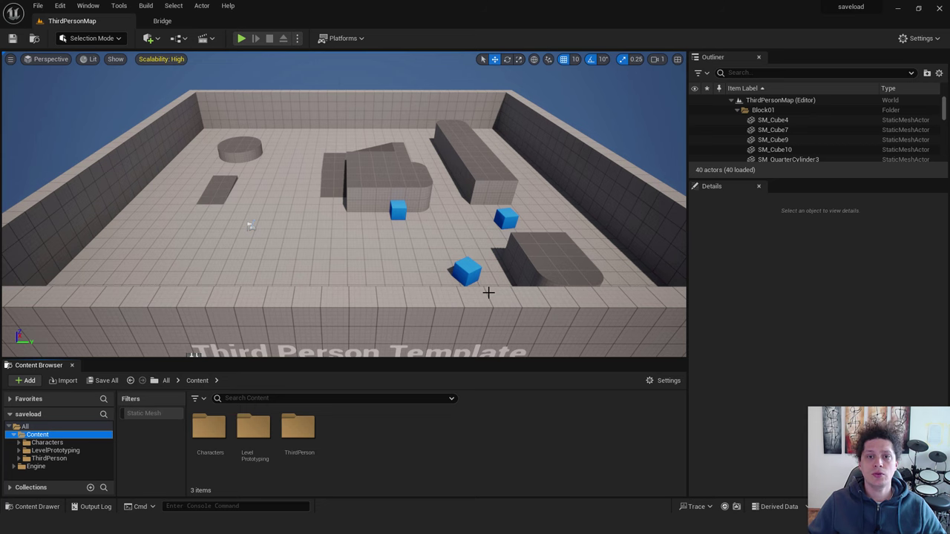
# Step: Create a new level from the Basic template and save it as lvl1 in the Content folder
pyautogui.click(38, 6)
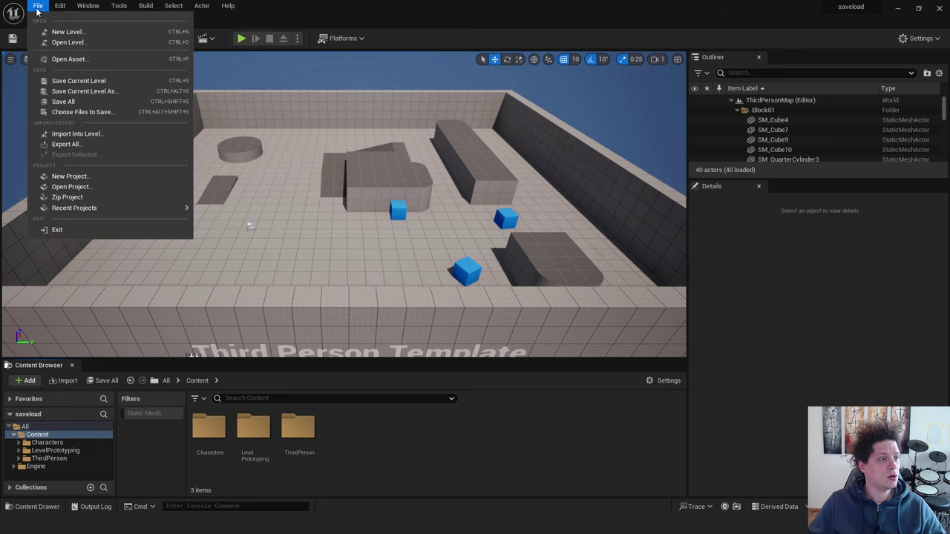
pyautogui.click(53, 32)
pyautogui.click(478, 202)
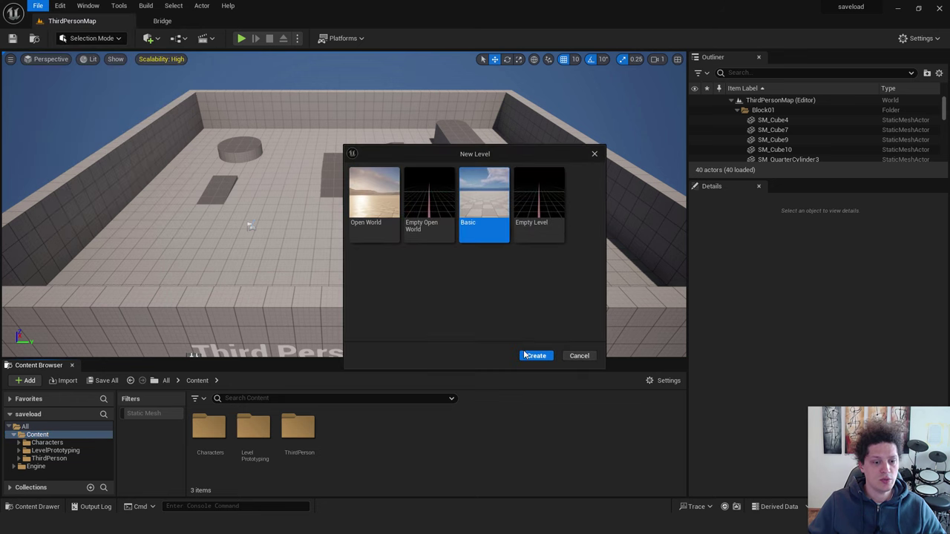
pyautogui.click(536, 357)
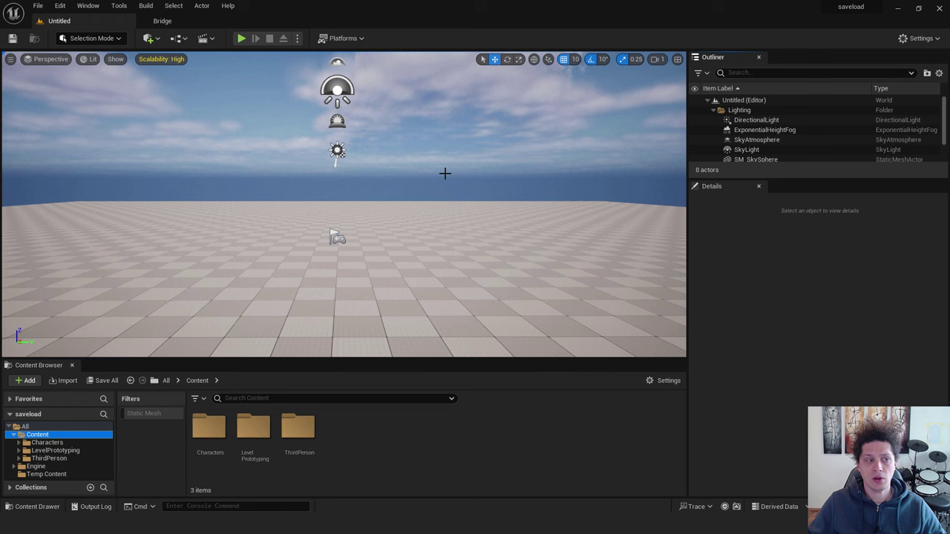
pyautogui.click(37, 7)
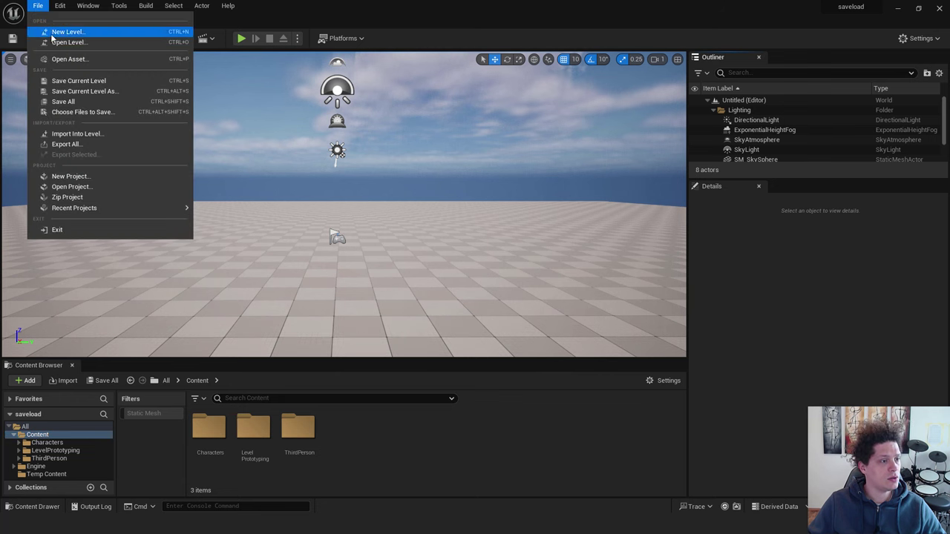
pyautogui.click(83, 90)
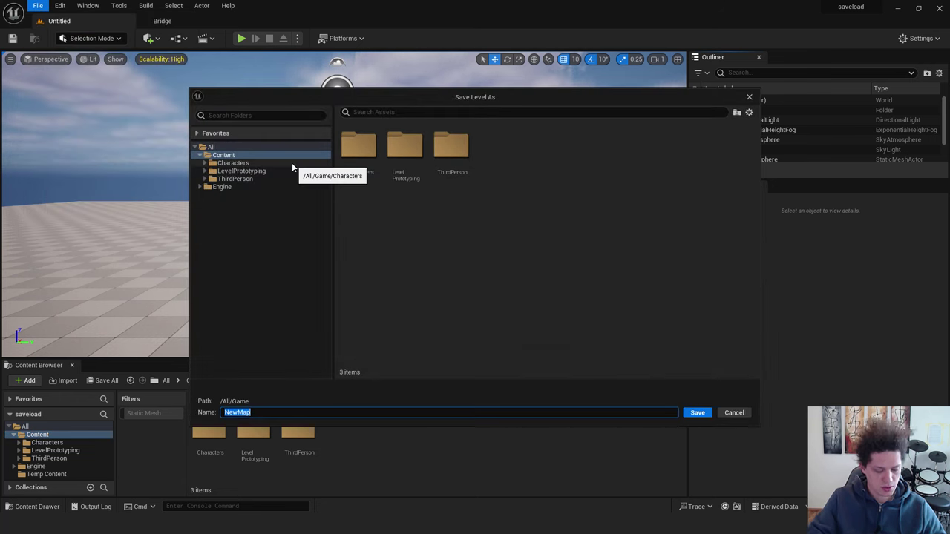
pyautogui.write('lvl1')
pyautogui.press('Return')
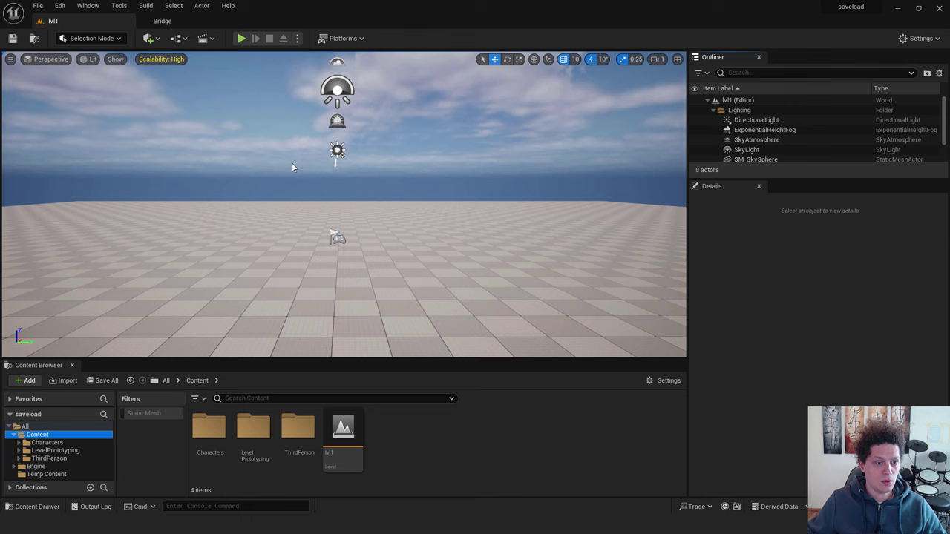
# Step: Create a second level from the Basic template and save it as lvl2 in the Content folder
pyautogui.click(37, 6)
pyautogui.click(48, 32)
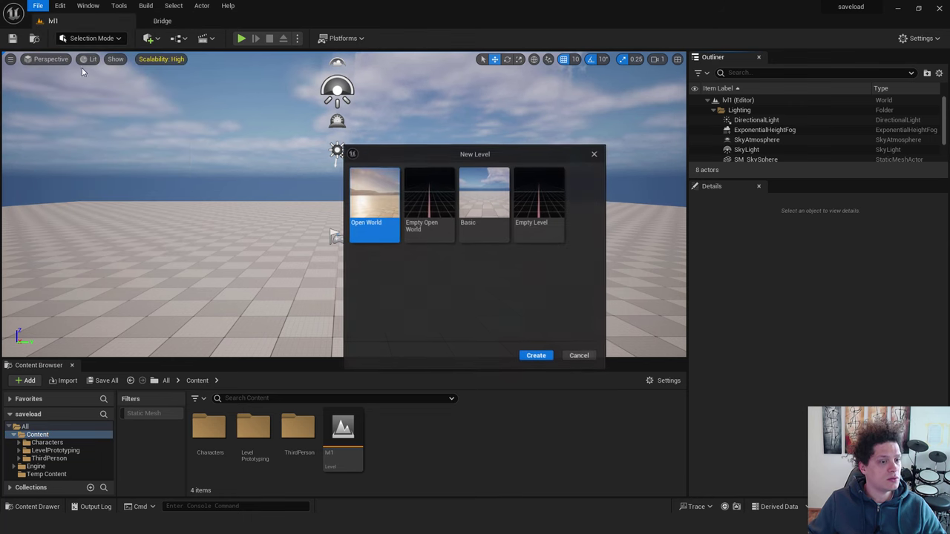
pyautogui.click(493, 234)
pyautogui.click(535, 357)
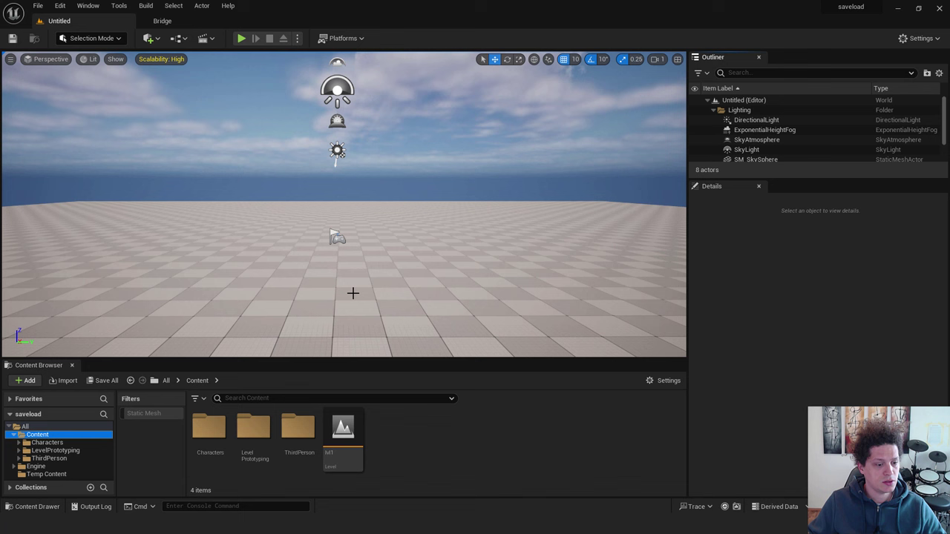
pyautogui.click(37, 6)
pyautogui.click(71, 103)
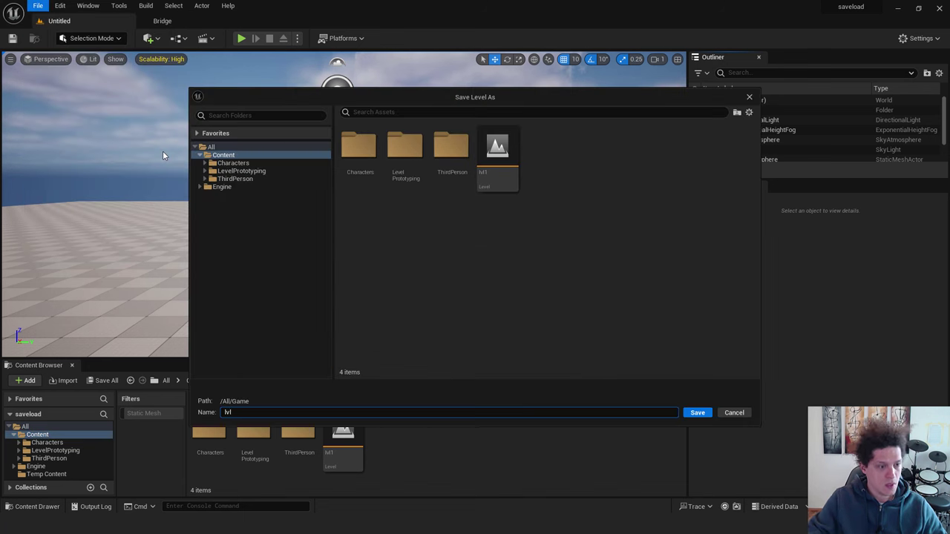
pyautogui.write('2')
pyautogui.press('Return')
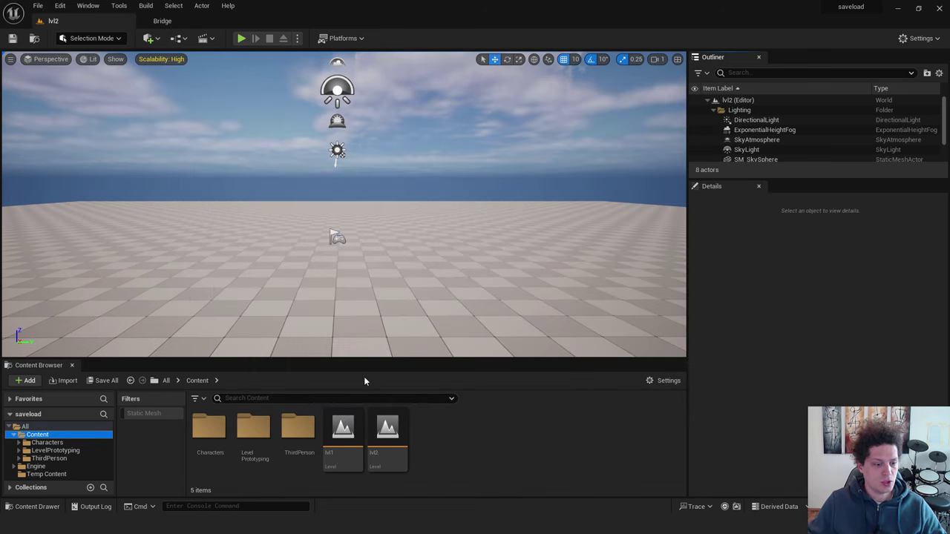
# Step: Open the lvl1 level and build an archway on the floor from three cube shapes
pyautogui.doubleClick(342, 427)
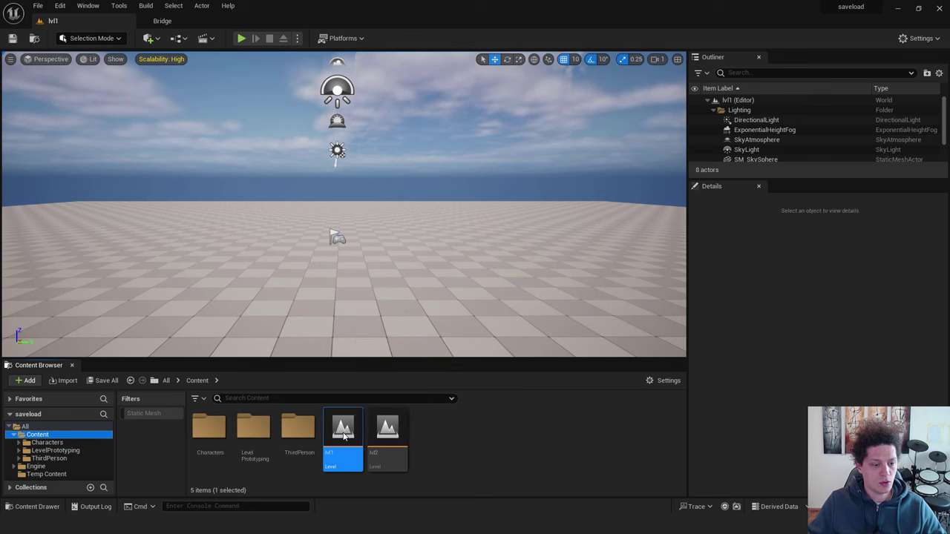
pyautogui.click(437, 193)
pyautogui.click(151, 38)
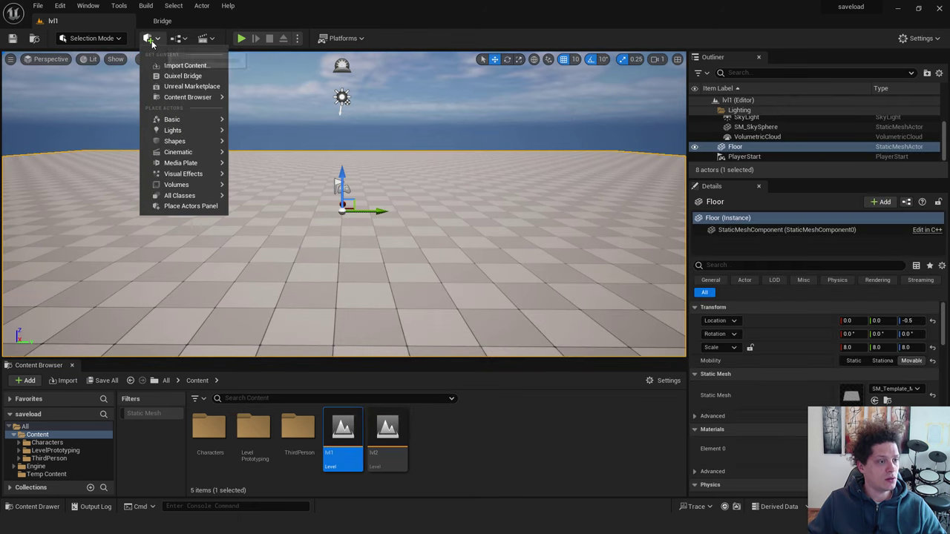
pyautogui.moveTo(182, 147)
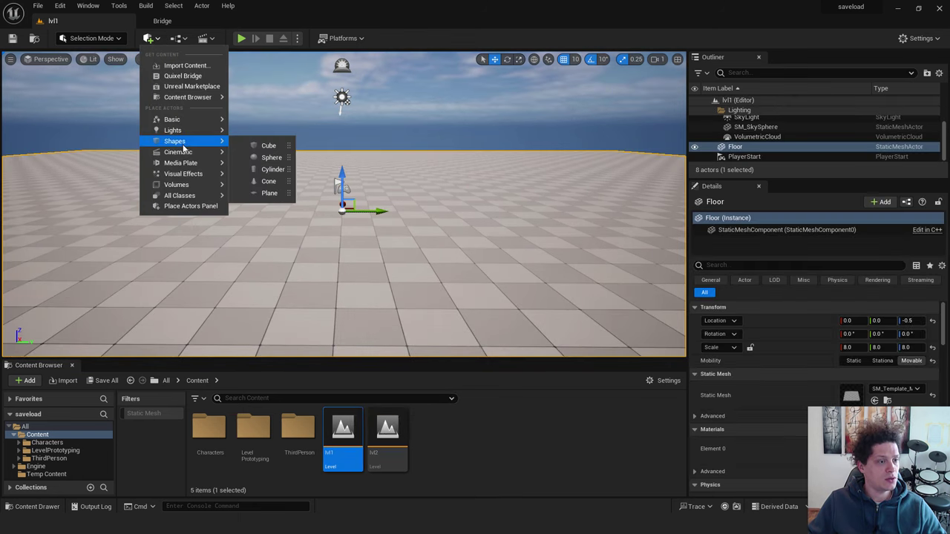
pyautogui.click(261, 146)
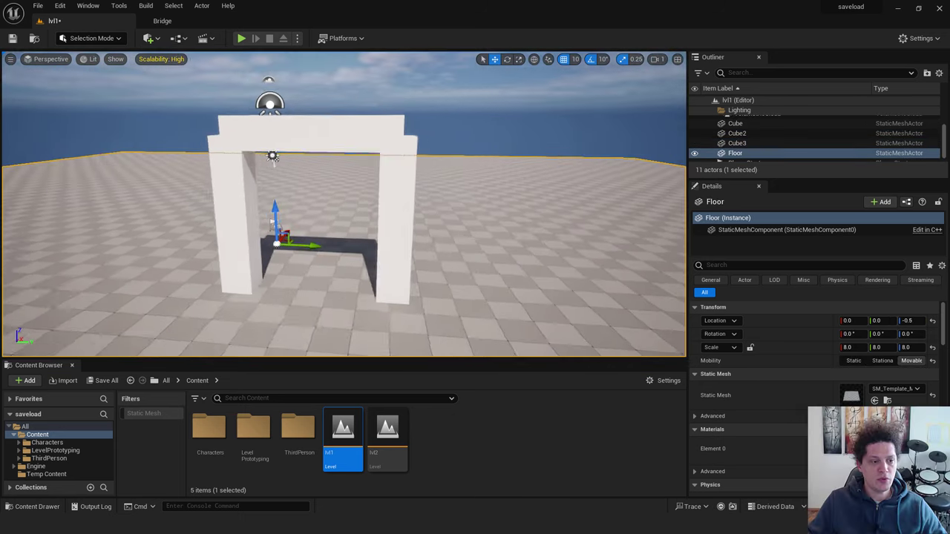
# Step: Add two more cubes to lvl1, one floating on each side of the archway
pyautogui.moveTo(273, 156); pyautogui.dragTo(445, 189, button='middle')
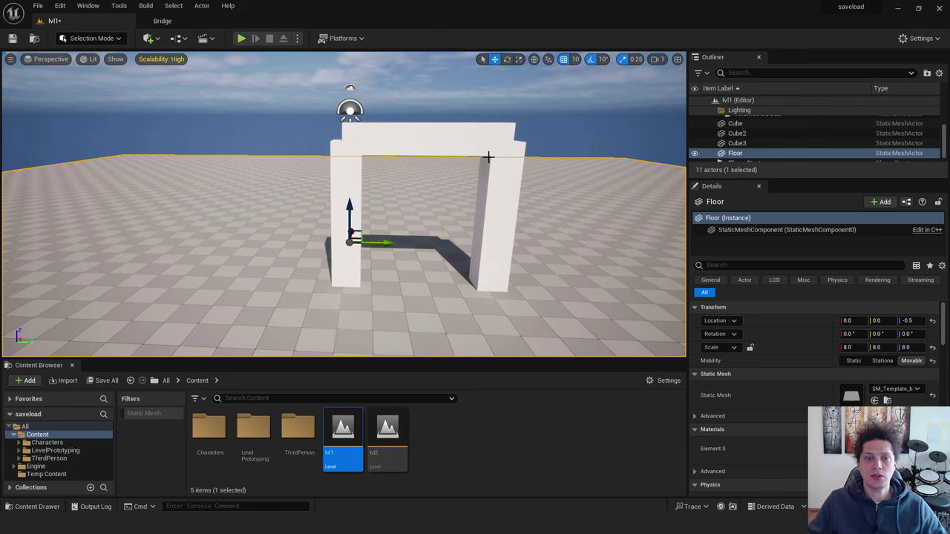
pyautogui.moveTo(488, 157); pyautogui.dragTo(445, 179, button='right')
pyautogui.click(151, 38)
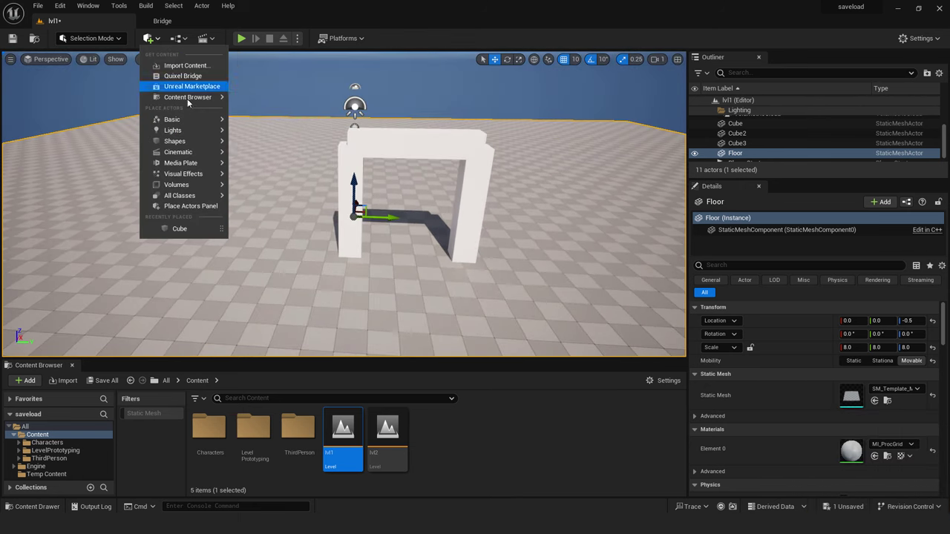
pyautogui.moveTo(174, 141)
pyautogui.moveTo(259, 146); pyautogui.dragTo(265, 241)
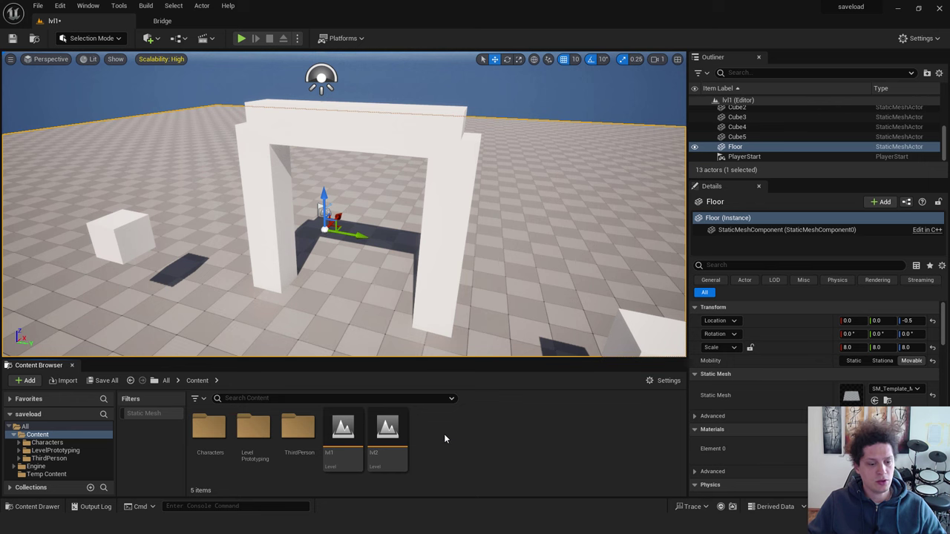
# Step: Create a Blueprint class with Actor as its parent in the Content folder and name it Teleport
pyautogui.rightClick(444, 438)
pyautogui.click(488, 155)
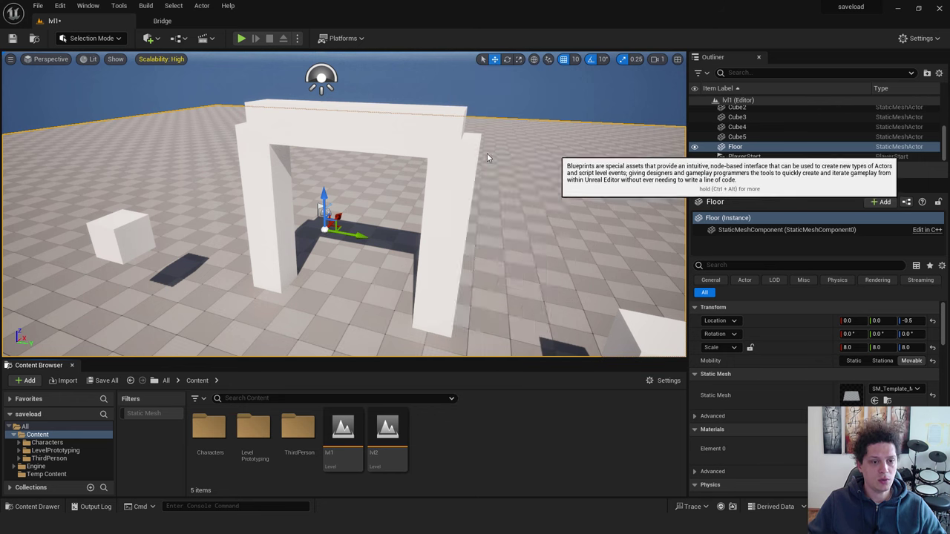
pyautogui.click(372, 192)
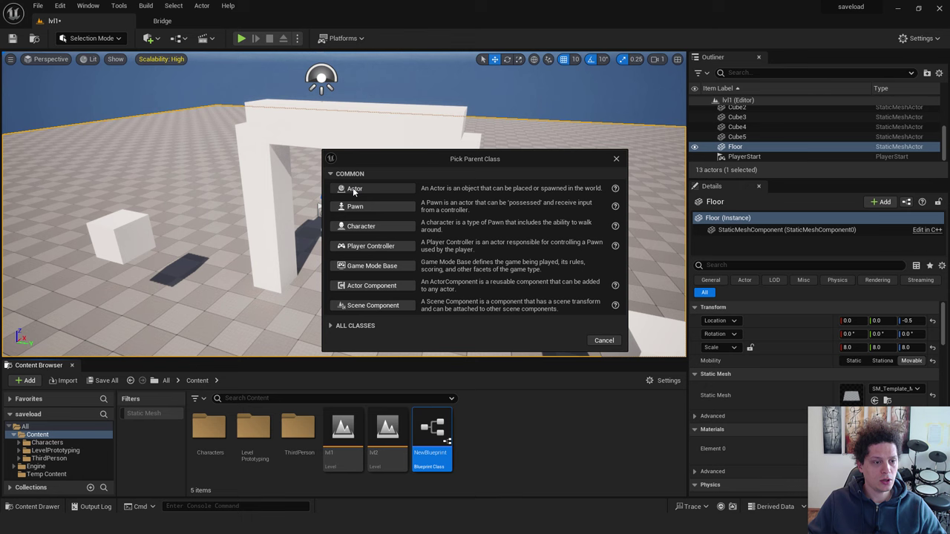
pyautogui.write('Teleport')
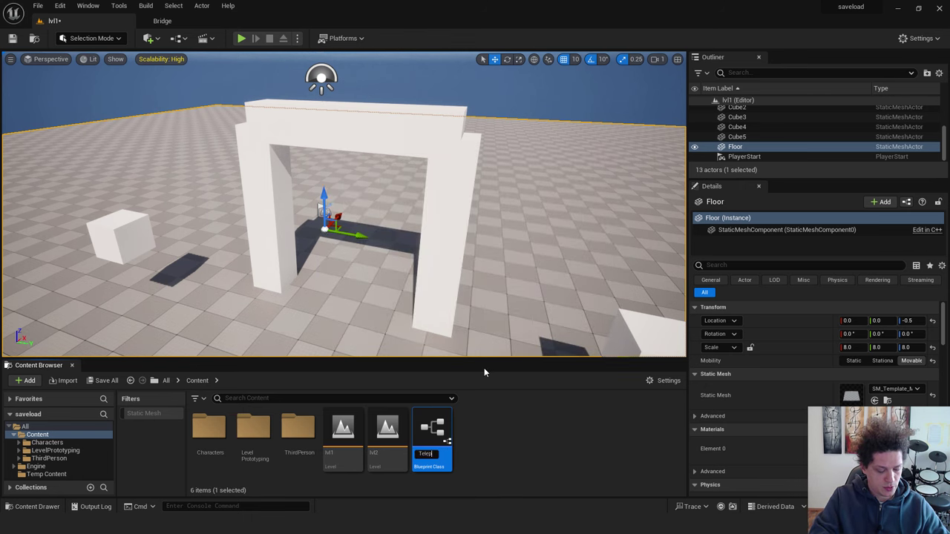
pyautogui.press('Return')
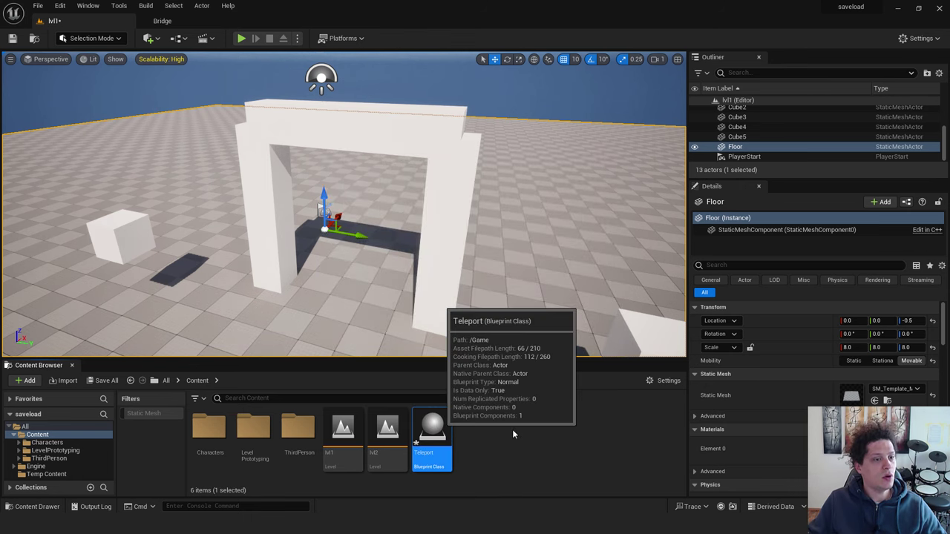
# Step: Open the Teleport blueprint and add a Box Collision component to it
pyautogui.doubleClick(432, 435)
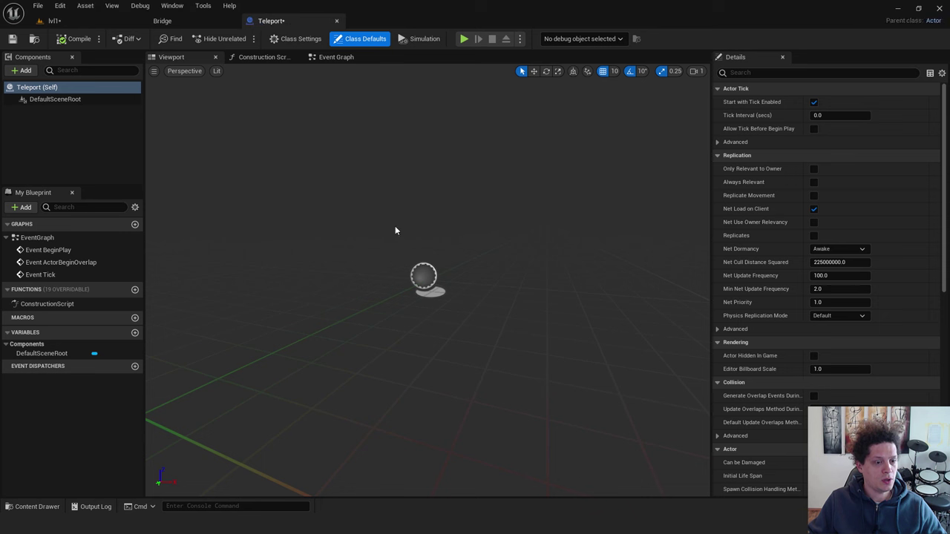
pyautogui.click(25, 70)
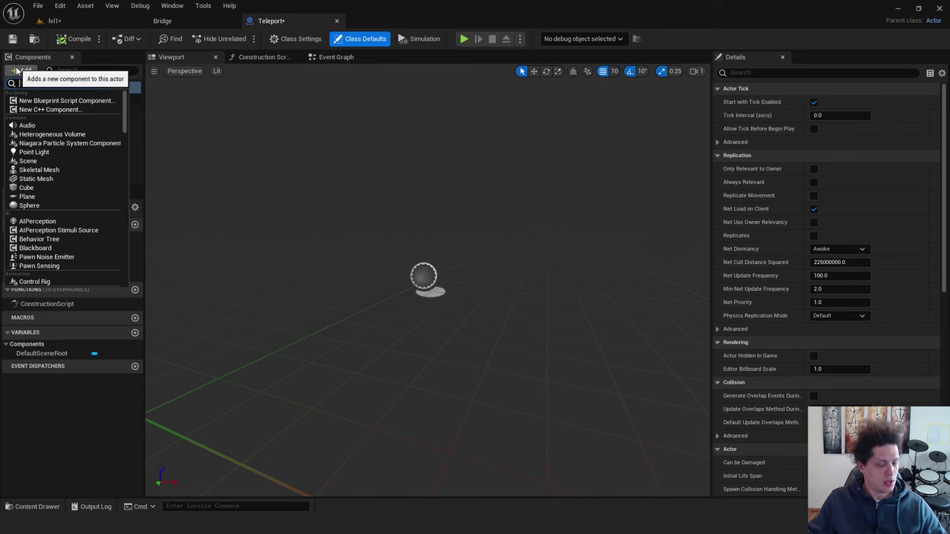
pyautogui.write('box')
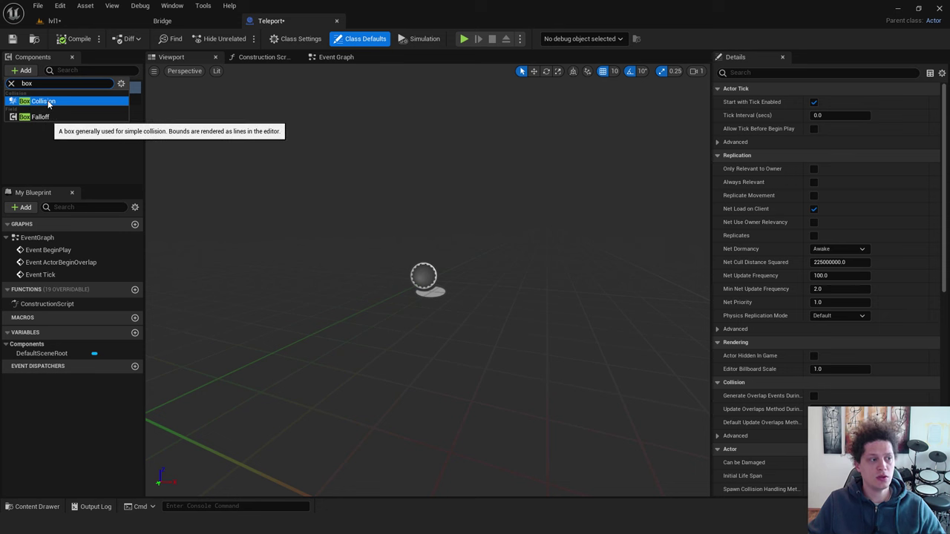
pyautogui.click(49, 104)
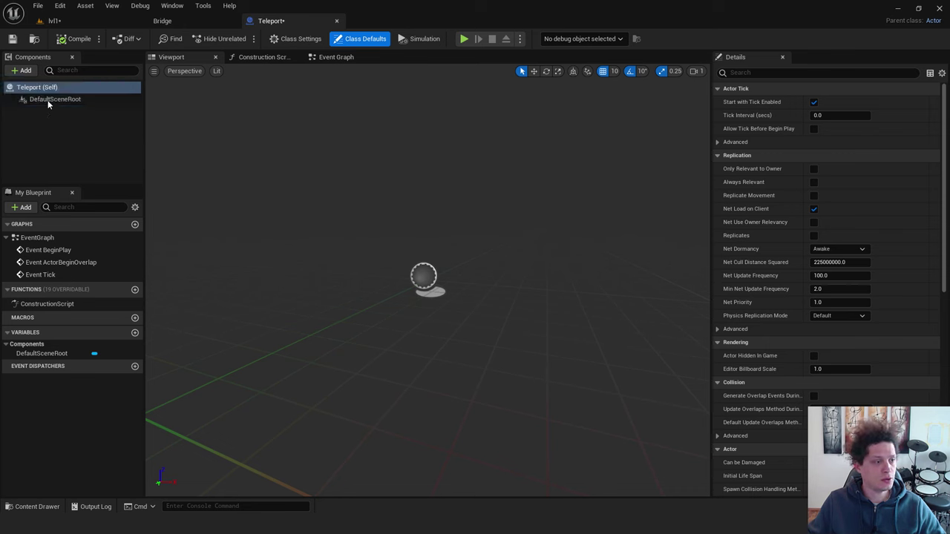
# Step: Scale the box collision to 2.25 on X and Z and 0.5 on Y, making it a thin upright slab
pyautogui.press('s')
pyautogui.moveTo(364, 225); pyautogui.dragTo(404, 267, button='right')
pyautogui.press('w')
pyautogui.press('r')
pyautogui.moveTo(364, 225); pyautogui.dragTo(405, 185)
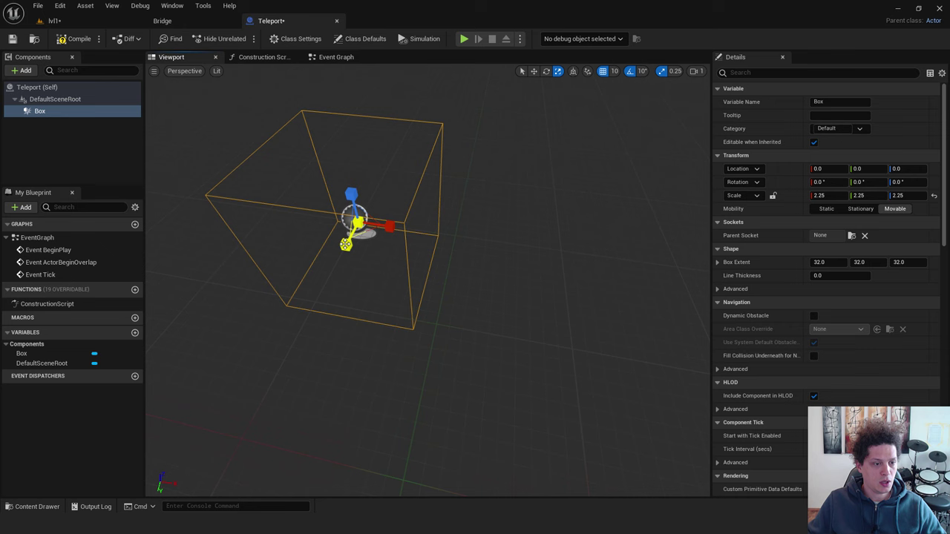
pyautogui.moveTo(345, 245); pyautogui.dragTo(364, 224)
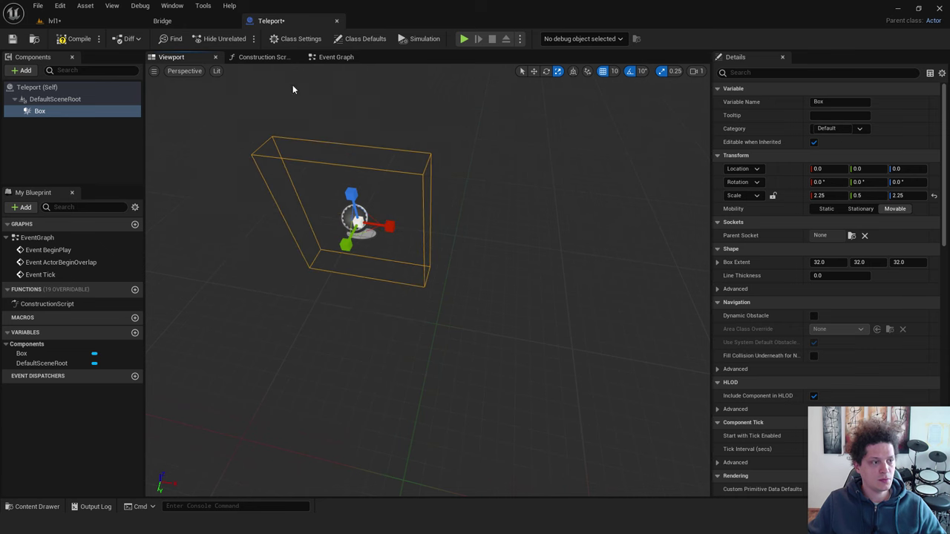
# Step: Place a Teleport actor in lvl1's archway opening, rotated about 90° around Z, at scale 2.75 and location -390, 260, 190
pyautogui.click(56, 20)
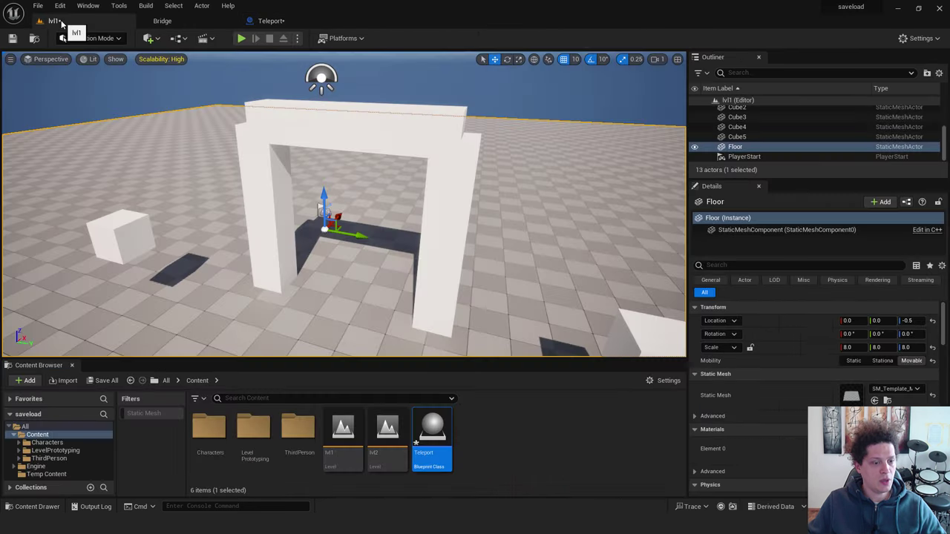
pyautogui.moveTo(431, 438); pyautogui.dragTo(364, 315)
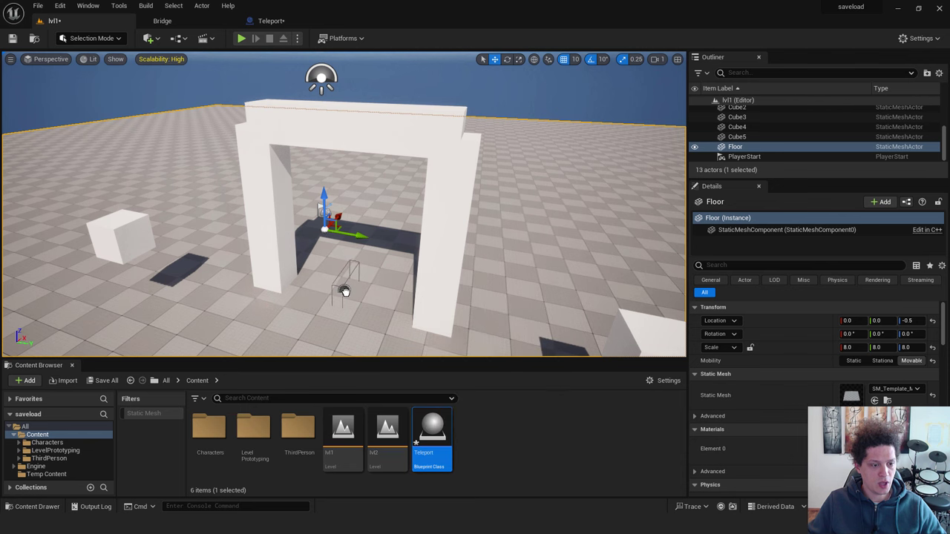
pyautogui.moveTo(346, 280); pyautogui.dragTo(418, 311)
pyautogui.press('e')
pyautogui.press('r')
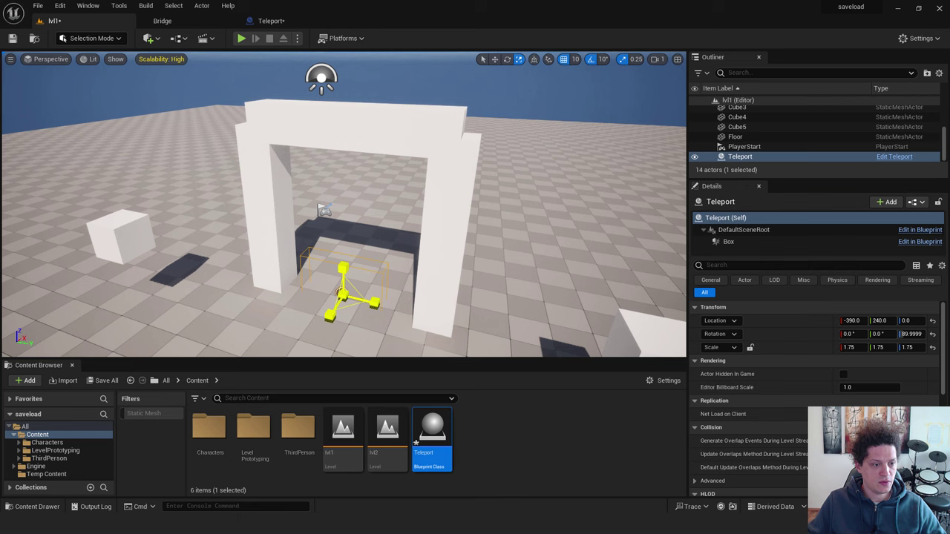
pyautogui.press('w')
pyautogui.moveTo(339, 273); pyautogui.dragTo(339, 219)
pyautogui.press('f')
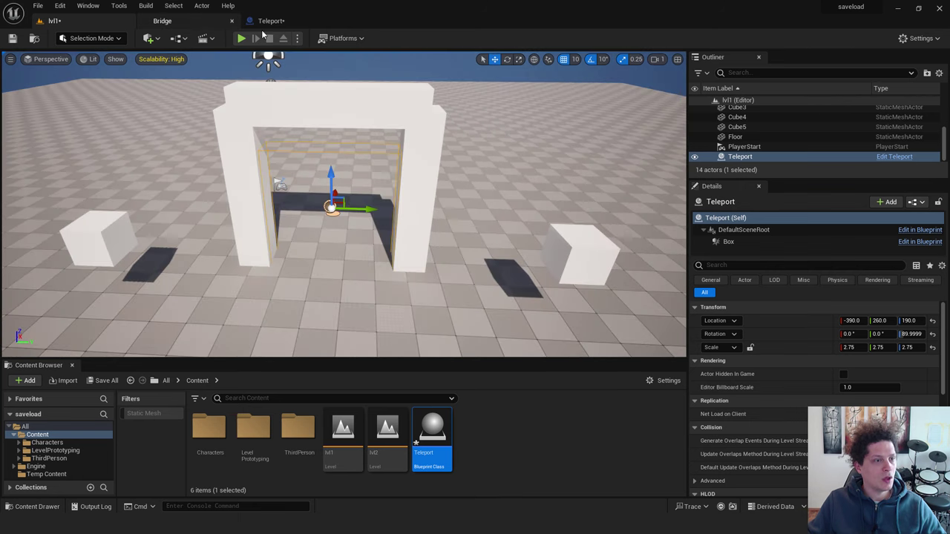
# Step: In the Teleport blueprint, add the box's On Component Begin Overlap event and connect it to an Open Level (by Name) node
pyautogui.click(272, 21)
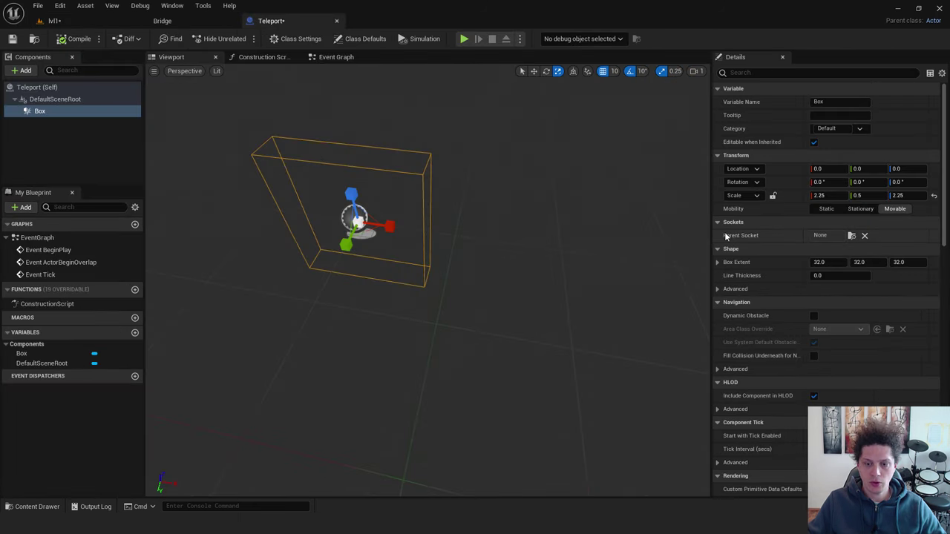
pyautogui.scroll(-15, 752, 316)
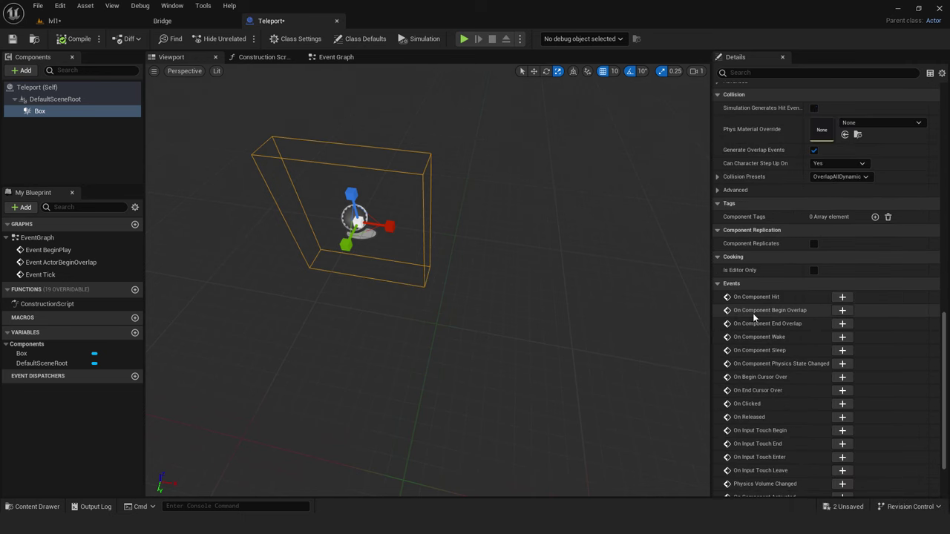
pyautogui.click(842, 311)
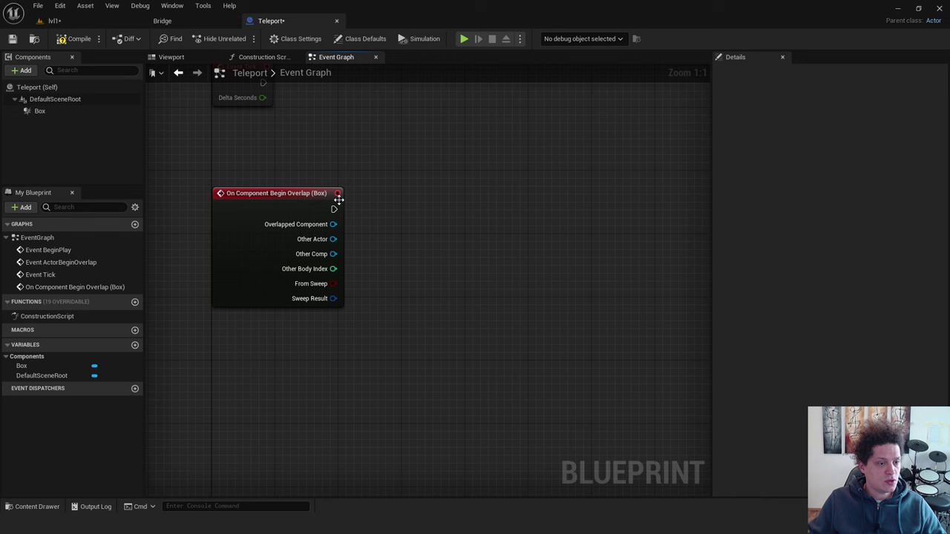
pyautogui.moveTo(334, 209); pyautogui.dragTo(501, 185)
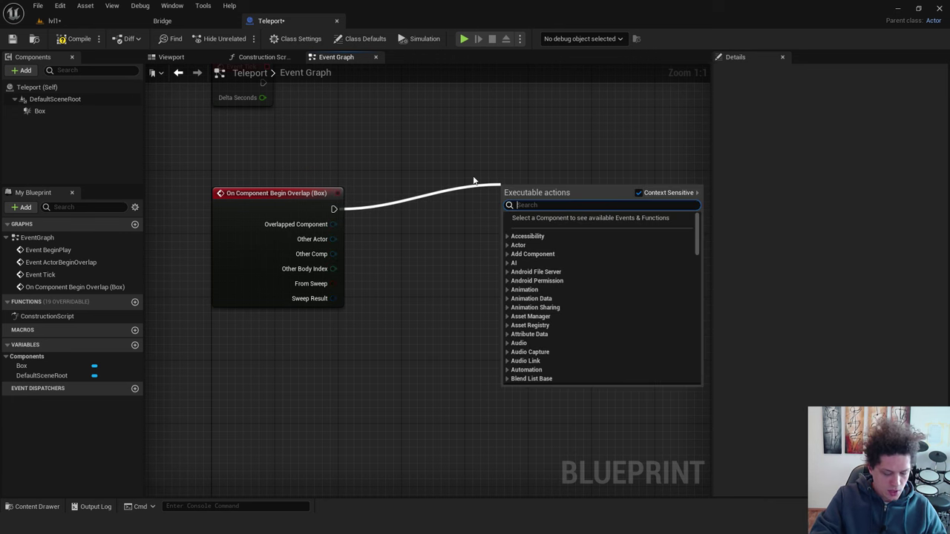
pyautogui.write('open le')
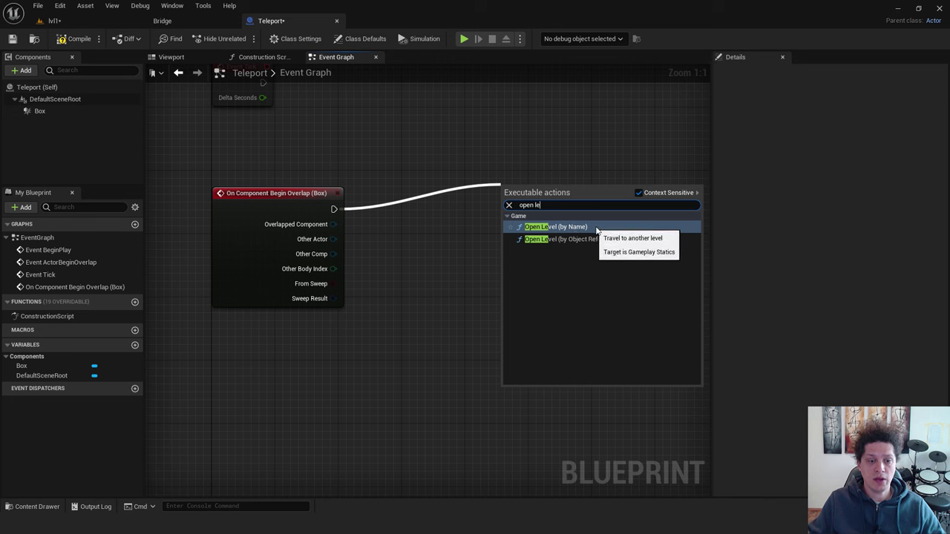
pyautogui.click(556, 227)
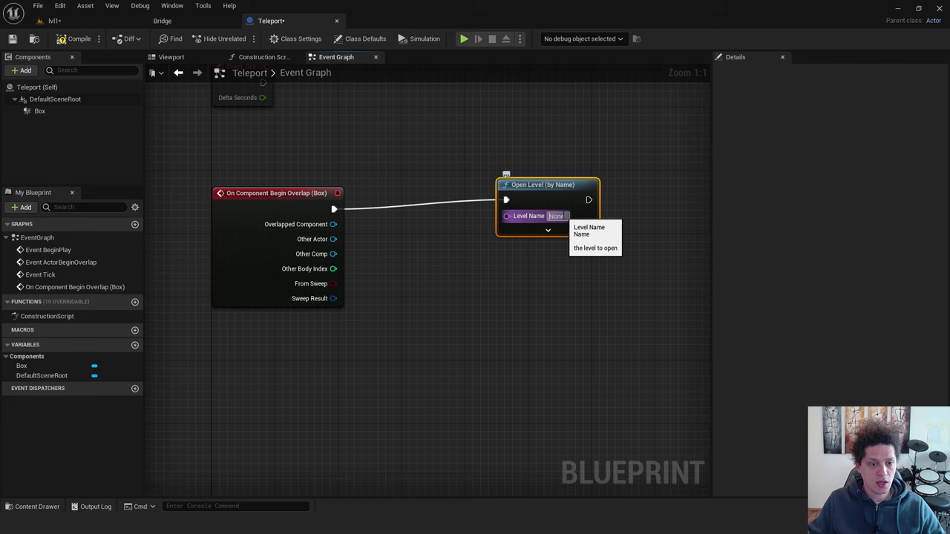
# Step: Set the Open Level node's level name to lvl2, check it against the level asset's name, and compile the blueprint
pyautogui.hotkey('ctrl', 'space')
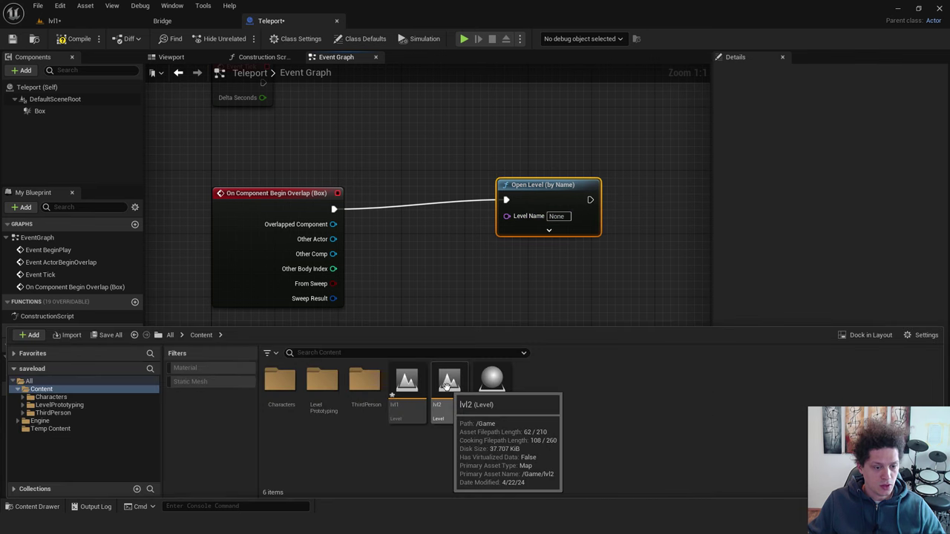
pyautogui.click(566, 218)
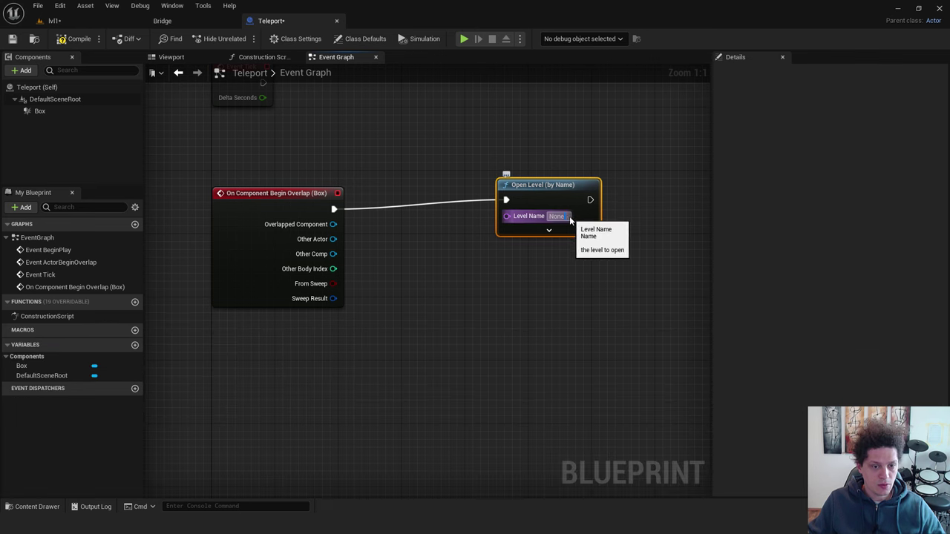
pyautogui.write('lvl2')
pyautogui.hotkey('ctrl', 'space')
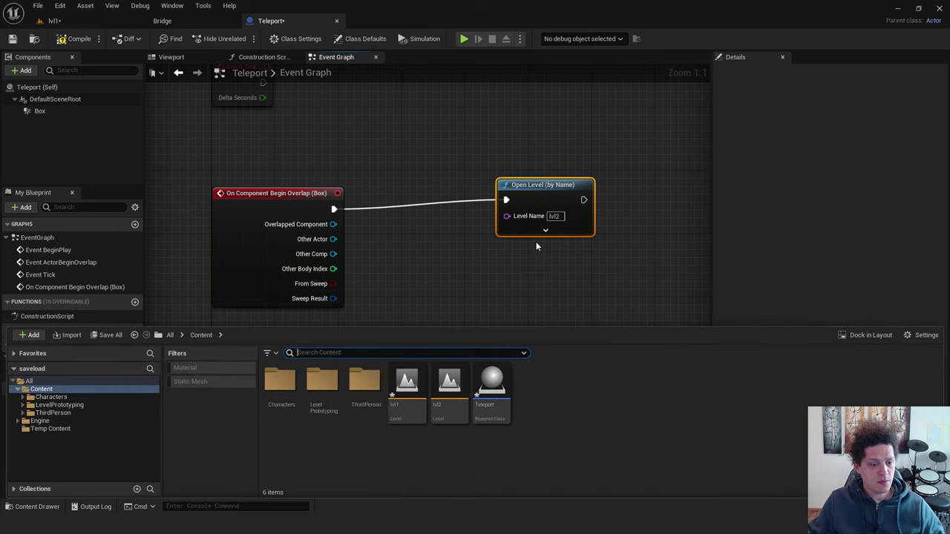
pyautogui.click(450, 398)
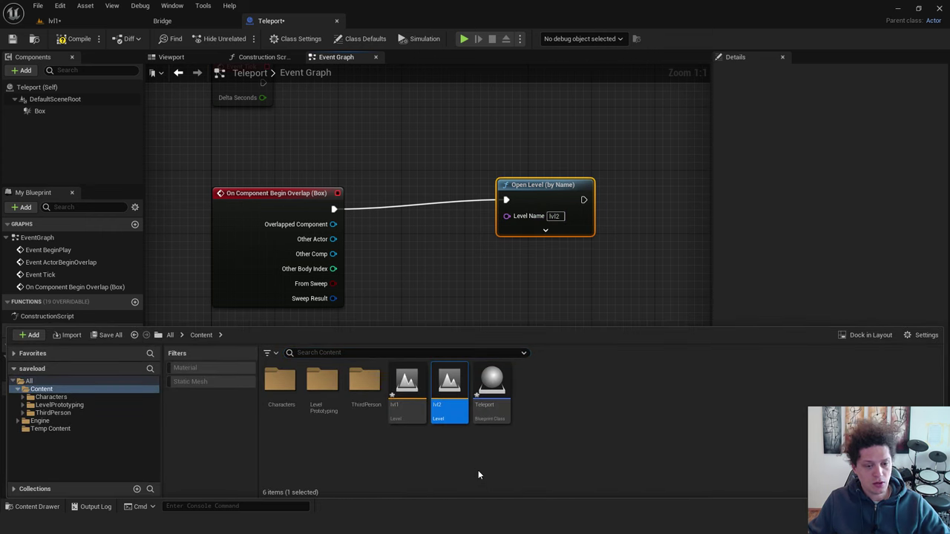
pyautogui.press('F2')
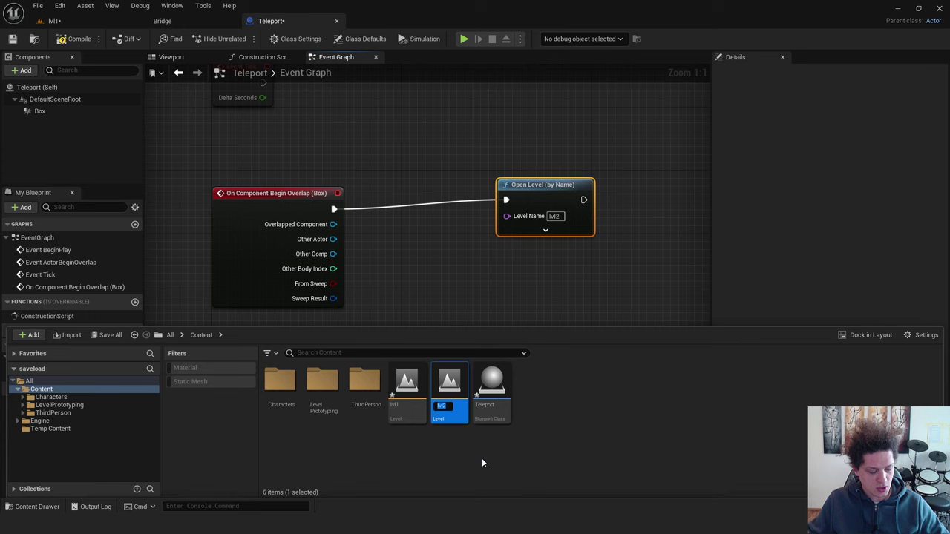
pyautogui.click(553, 228)
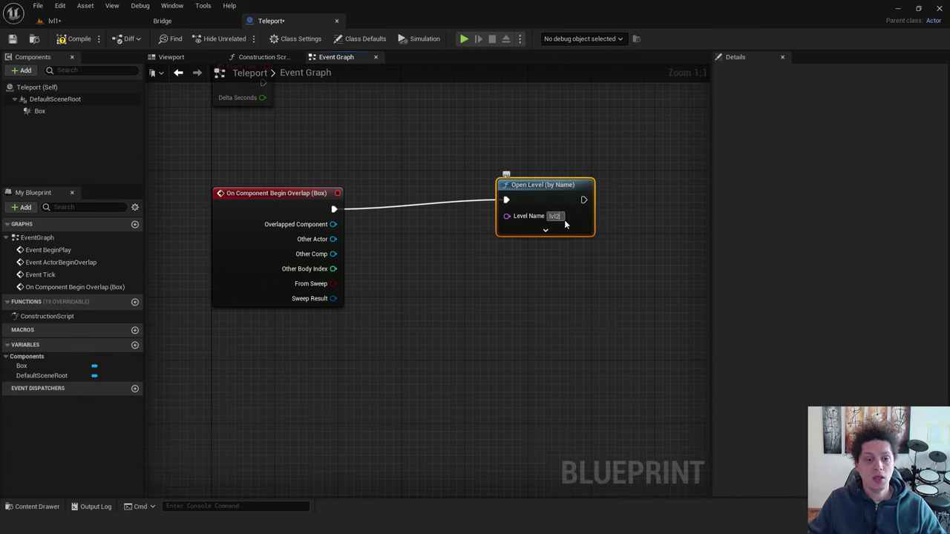
pyautogui.click(460, 183)
pyautogui.click(75, 42)
# Step: Play lvl1 from the floor in front of the archway, walk the character through the teleport, and end the test
pyautogui.click(68, 20)
pyautogui.moveTo(335, 259); pyautogui.dragTo(335, 268, button='right')
pyautogui.press('s')
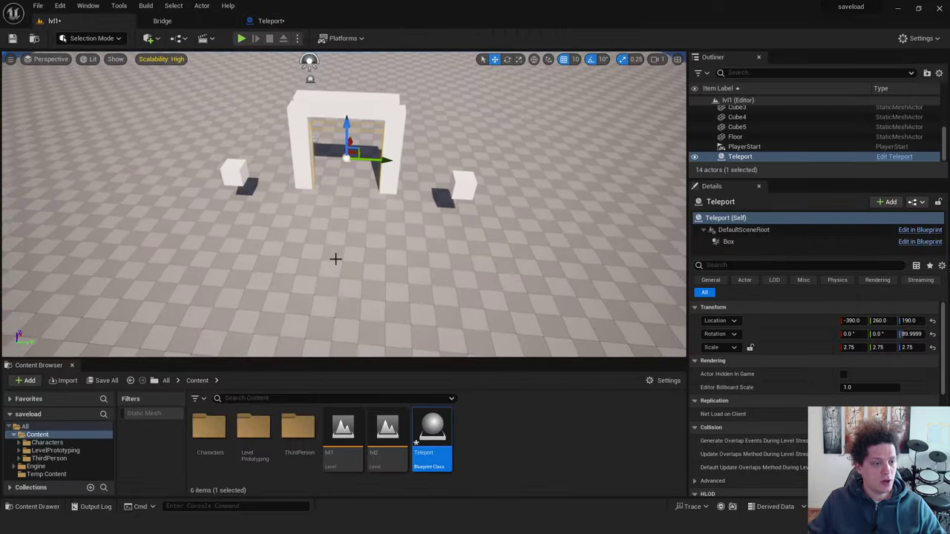
pyautogui.rightClick(336, 260)
pyautogui.click(381, 280)
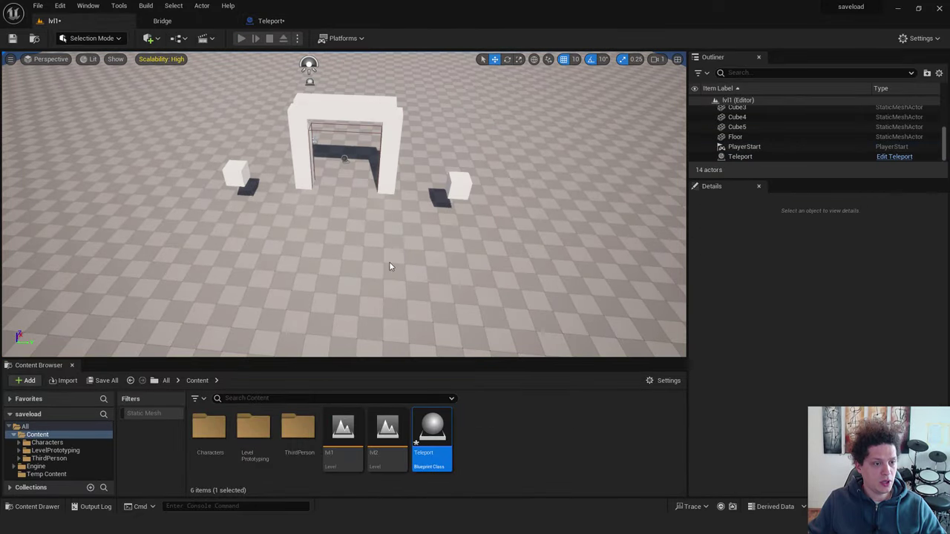
pyautogui.press('w')
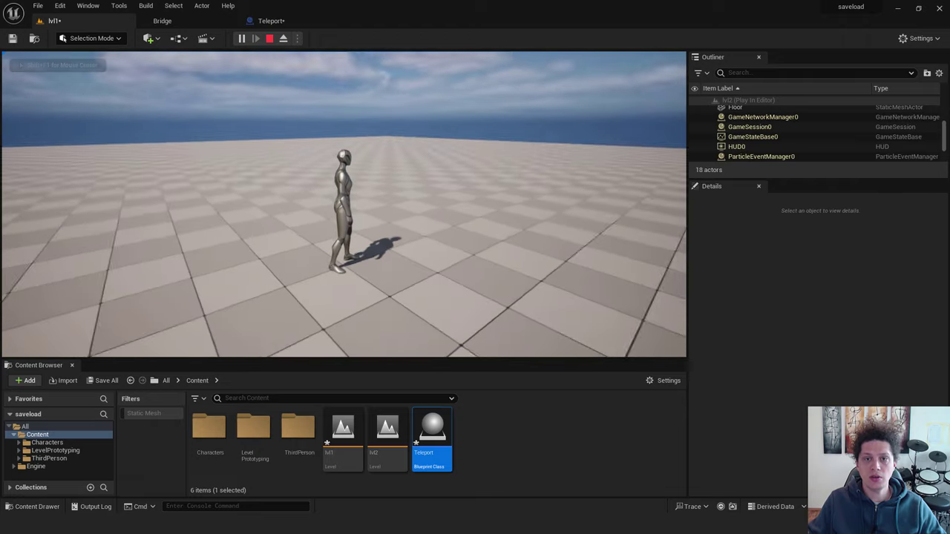
pyautogui.press('w')
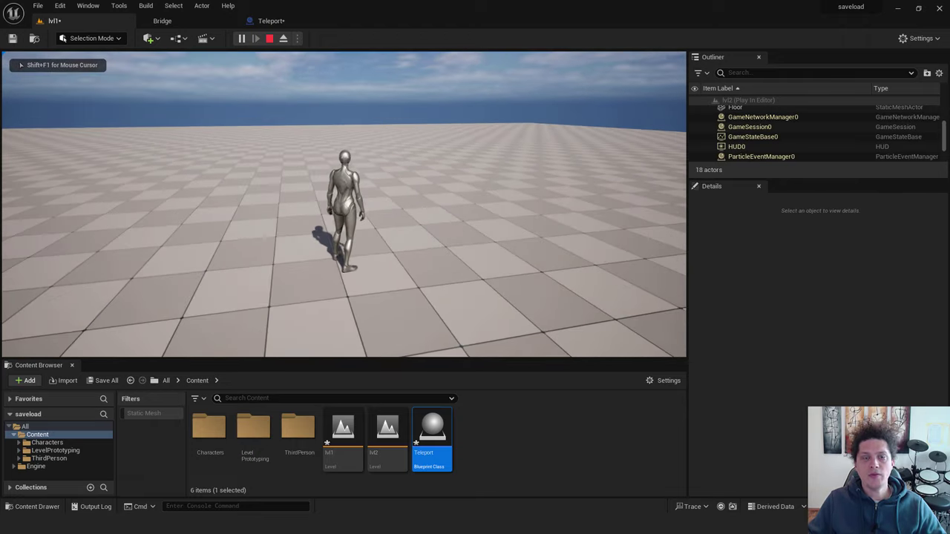
pyautogui.press('w')
pyautogui.press('w')
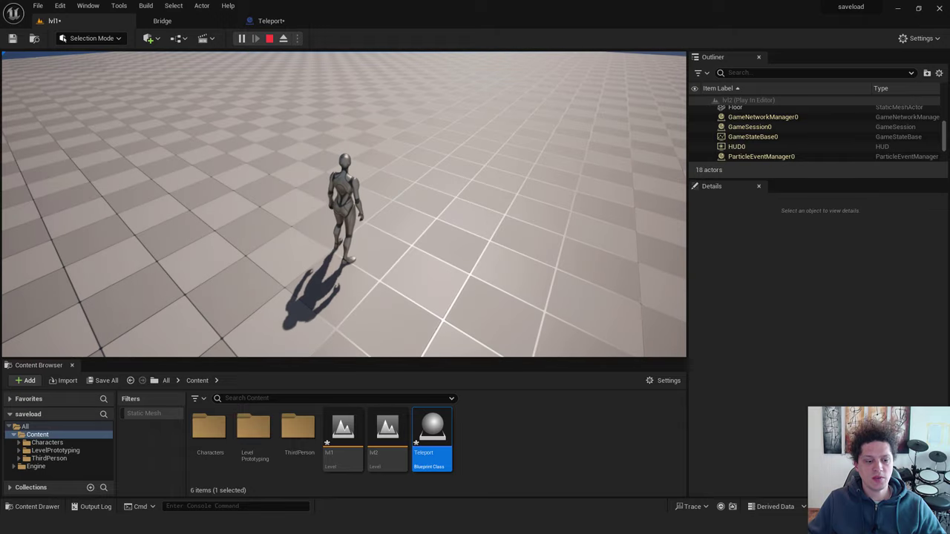
pyautogui.press('Escape')
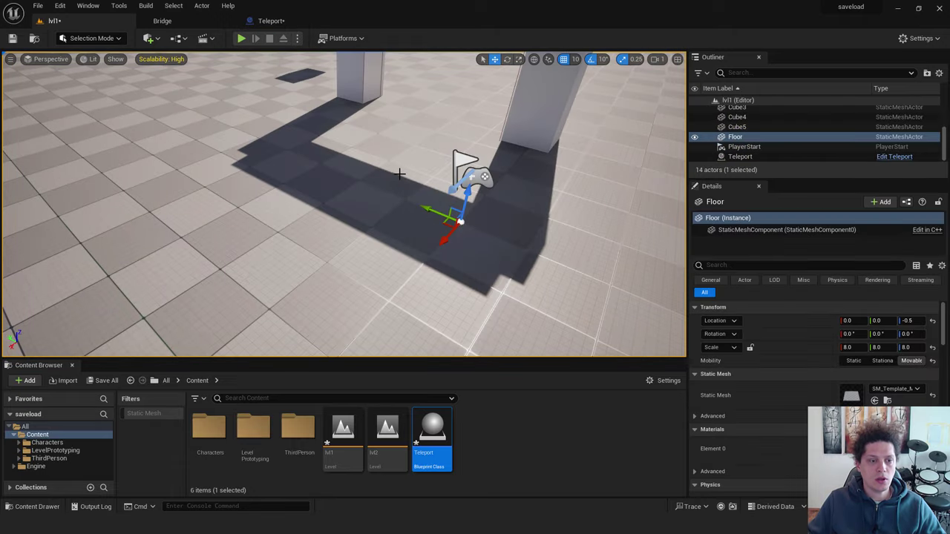
# Step: Open the lvl2 level, saving the modified content
pyautogui.scroll(-8, 399, 173)
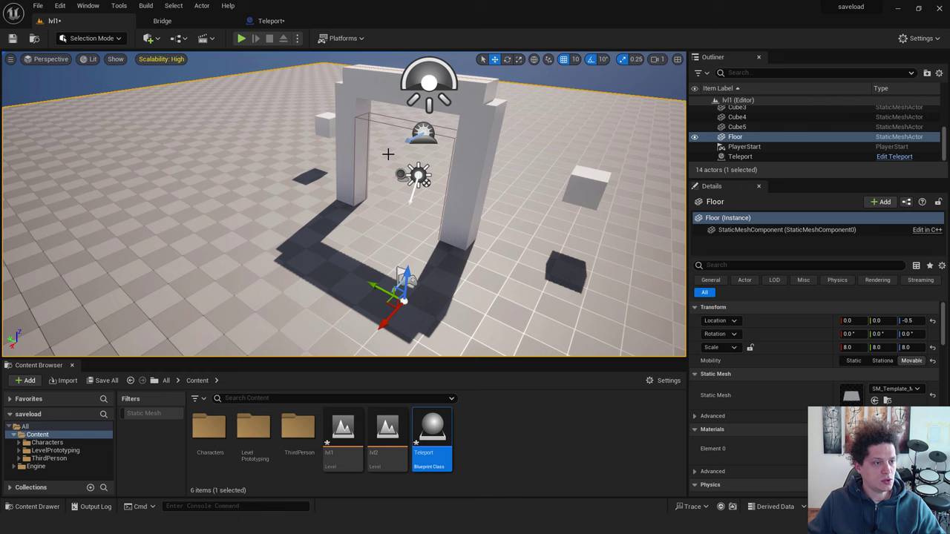
pyautogui.doubleClick(387, 431)
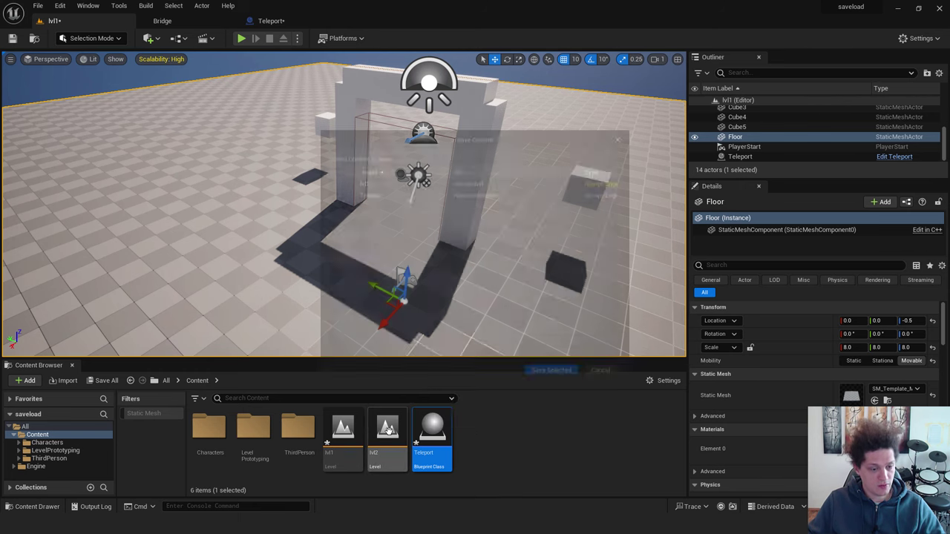
pyautogui.press('Return')
# Step: Duplicate the Teleport blueprint as Teleport1 and place an instance on lvl2's floor at location -430, 200, 80
pyautogui.moveTo(443, 258); pyautogui.dragTo(490, 304, button='right')
pyautogui.click(433, 434)
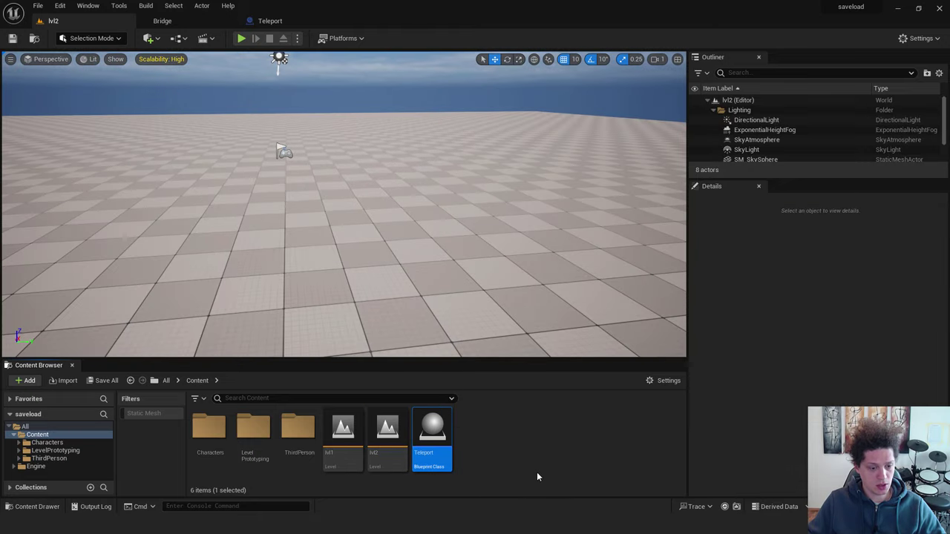
pyautogui.hotkey('ctrl', 'd')
pyautogui.moveTo(477, 432); pyautogui.dragTo(362, 207)
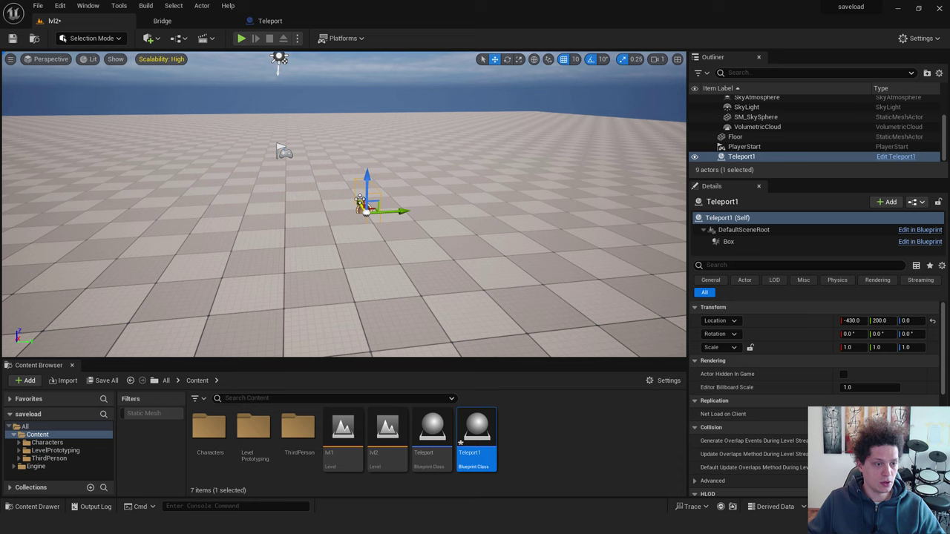
pyautogui.press('f')
# Step: Place a cube beside the Teleport1 actor in lvl2 and copy it to the actor's other side at location -300, 230, 0
pyautogui.click(150, 38)
pyautogui.moveTo(177, 136)
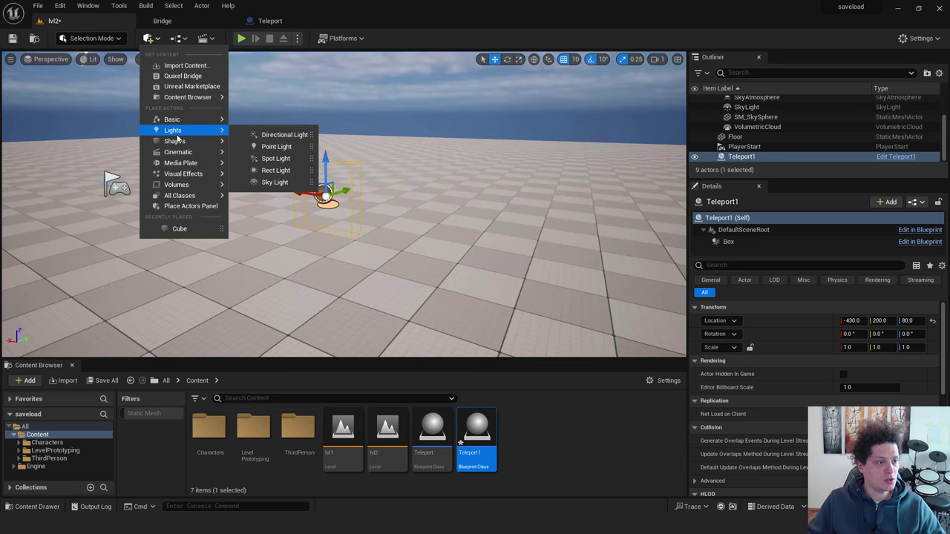
pyautogui.moveTo(275, 144); pyautogui.dragTo(380, 237)
pyautogui.keyDown('alt'); pyautogui.moveTo(357, 233); pyautogui.dragTo(266, 216); pyautogui.keyUp('alt')
# Step: In the Teleport1 blueprint, set the Open Level node's level name to lvl1
pyautogui.doubleClick(468, 424)
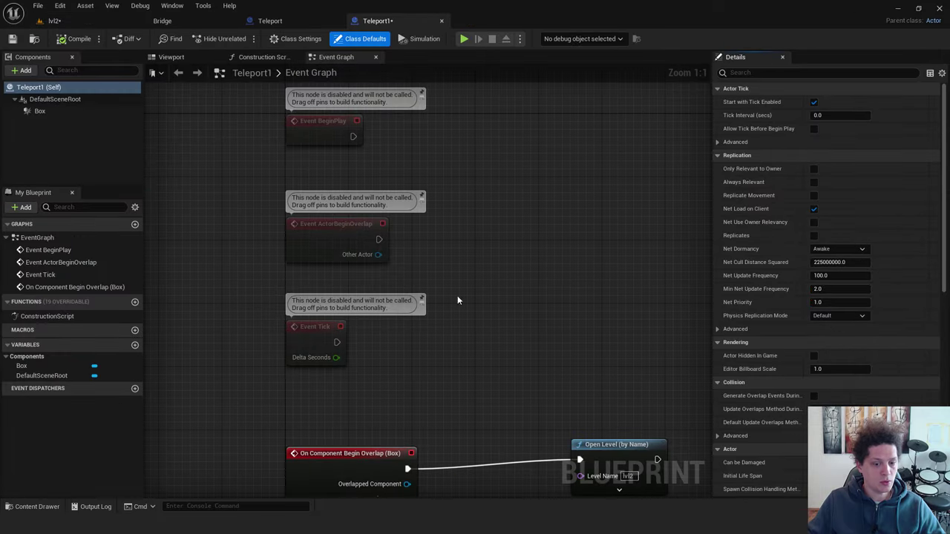
pyautogui.moveTo(545, 324); pyautogui.dragTo(428, 129, button='right')
pyautogui.click(509, 276)
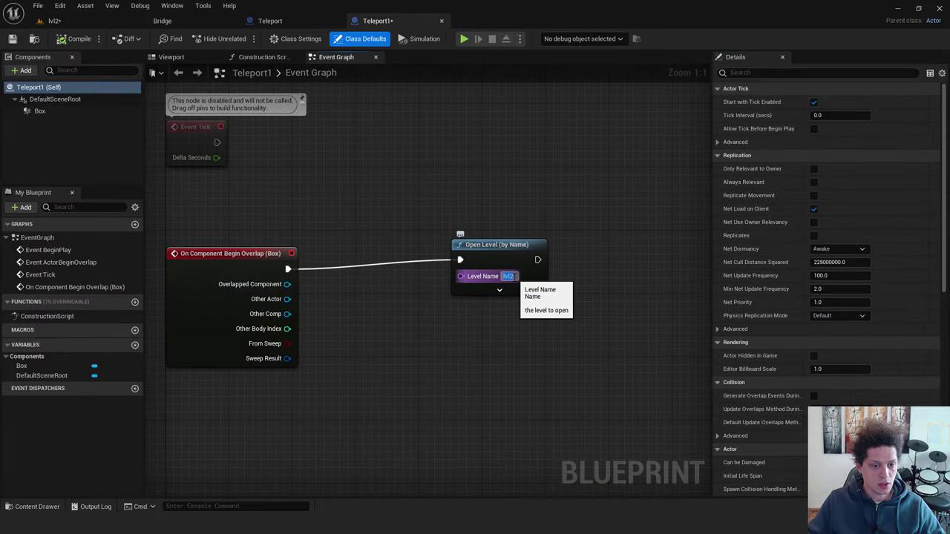
pyautogui.write('lvl1')
pyautogui.press('Return')
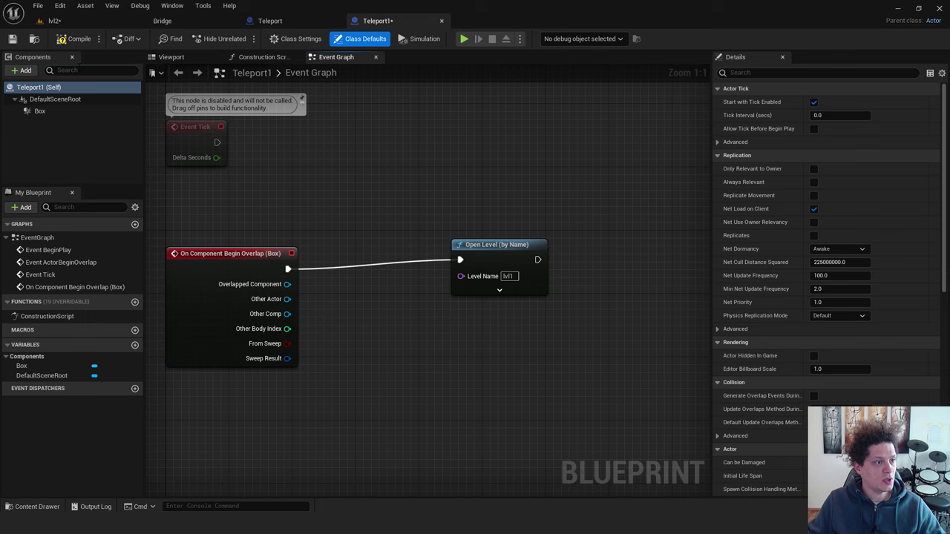
# Step: Return to the level editor and open lvl1, saving lvl2 and Teleport1
pyautogui.click(54, 21)
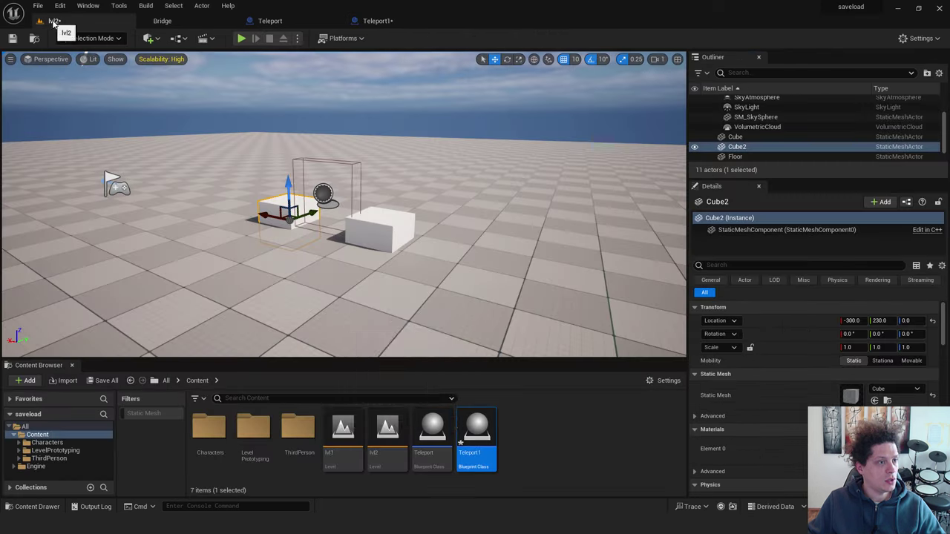
pyautogui.doubleClick(341, 426)
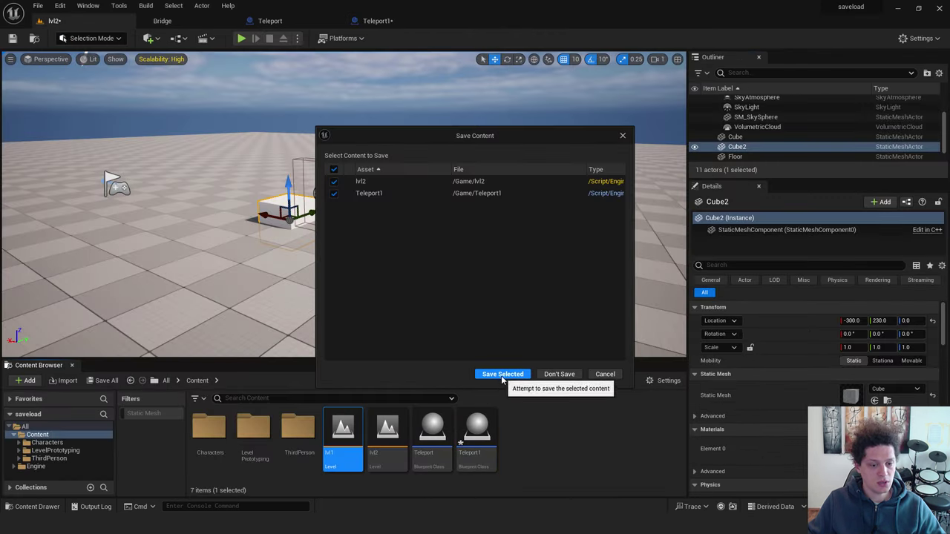
pyautogui.click(502, 374)
# Step: Play lvl1 from in front of the archway, walk through the teleports to lvl2 and back to lvl1, and stop playing
pyautogui.rightClick(331, 223)
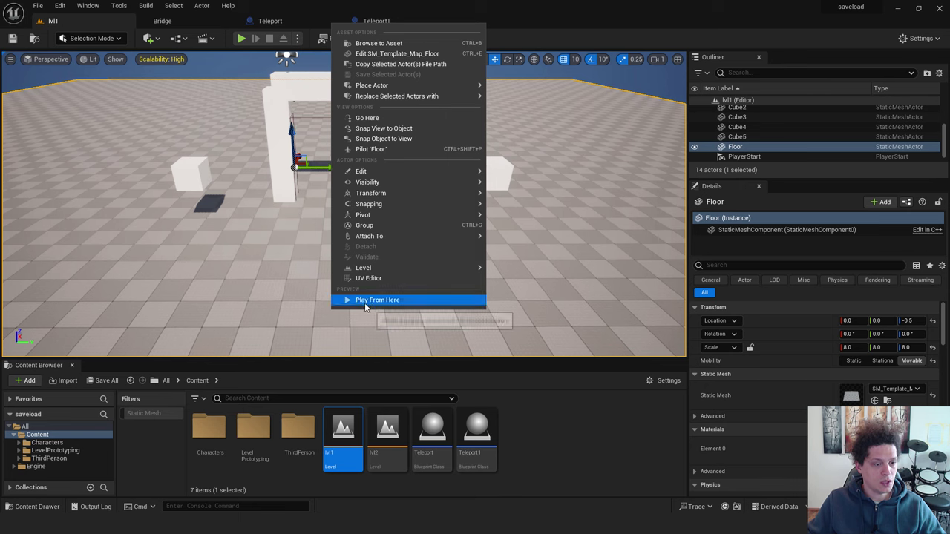
pyautogui.click(386, 299)
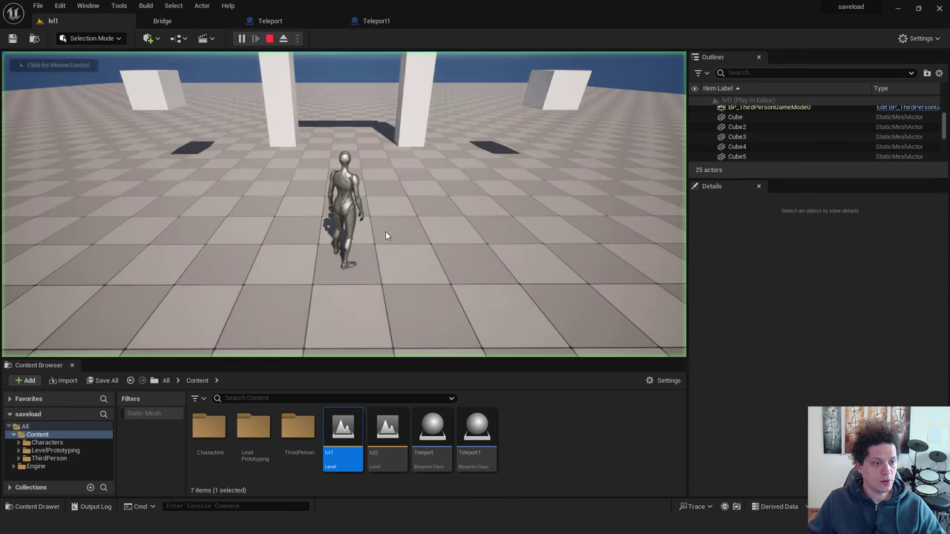
pyautogui.press('w')
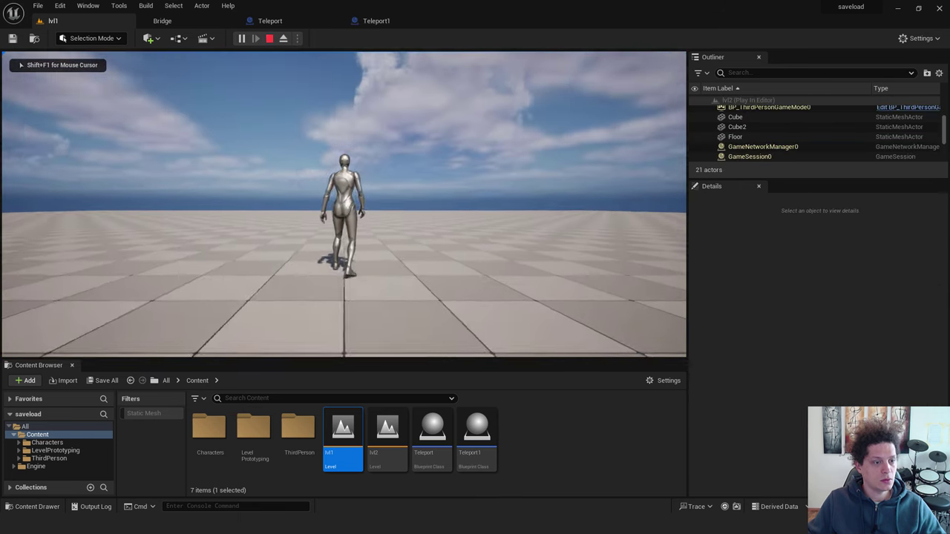
pyautogui.press('w')
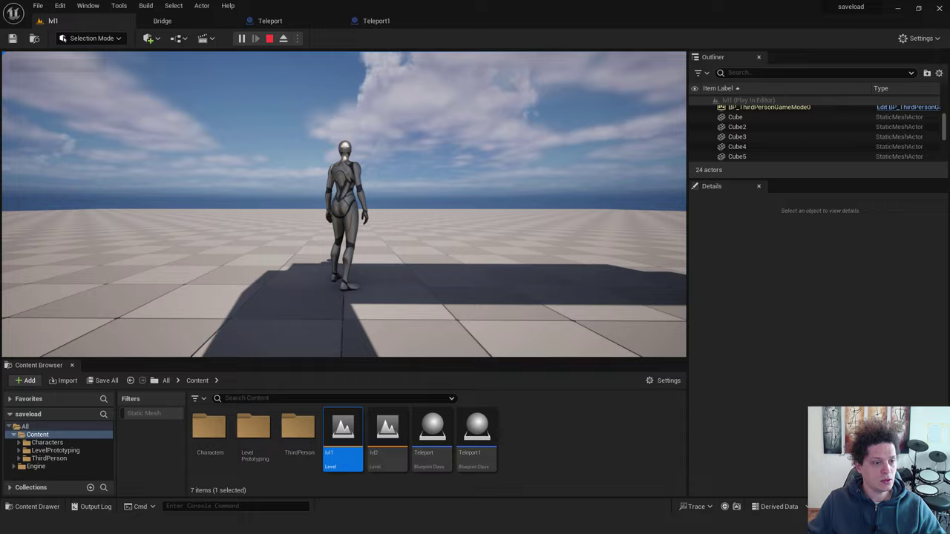
pyautogui.press('w')
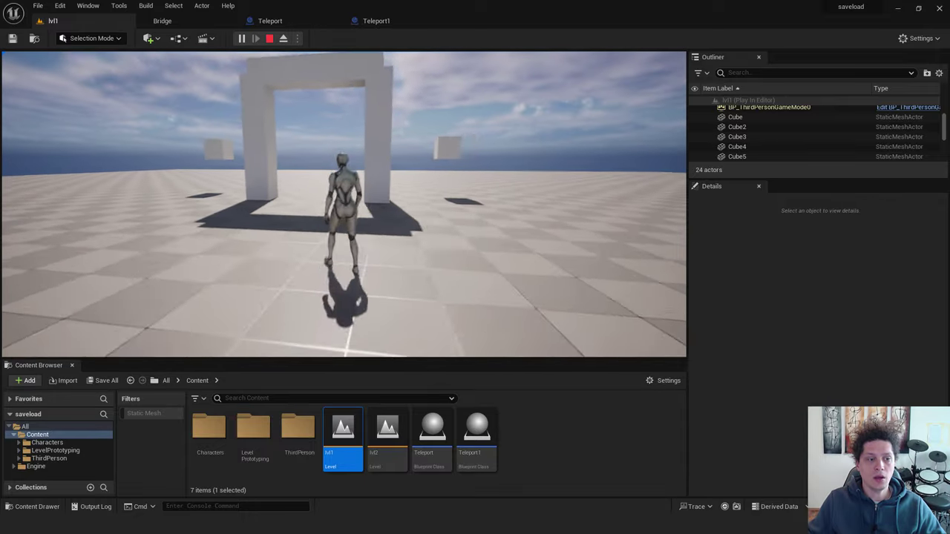
pyautogui.press('Escape')
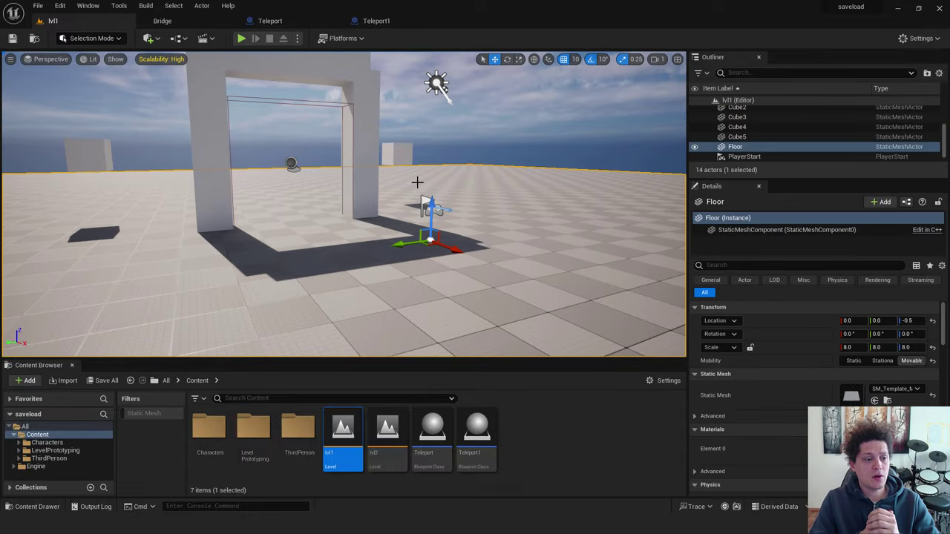